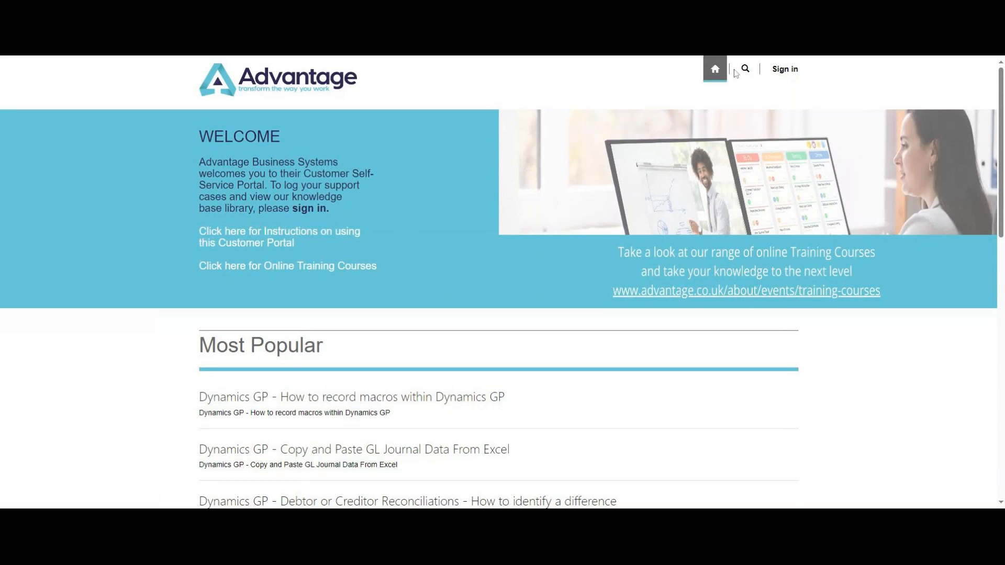
- Sign in to the customer portal with Azure AD and start creating a new case from the case list
{"action": "left_click", "coordinate": [784, 72]}
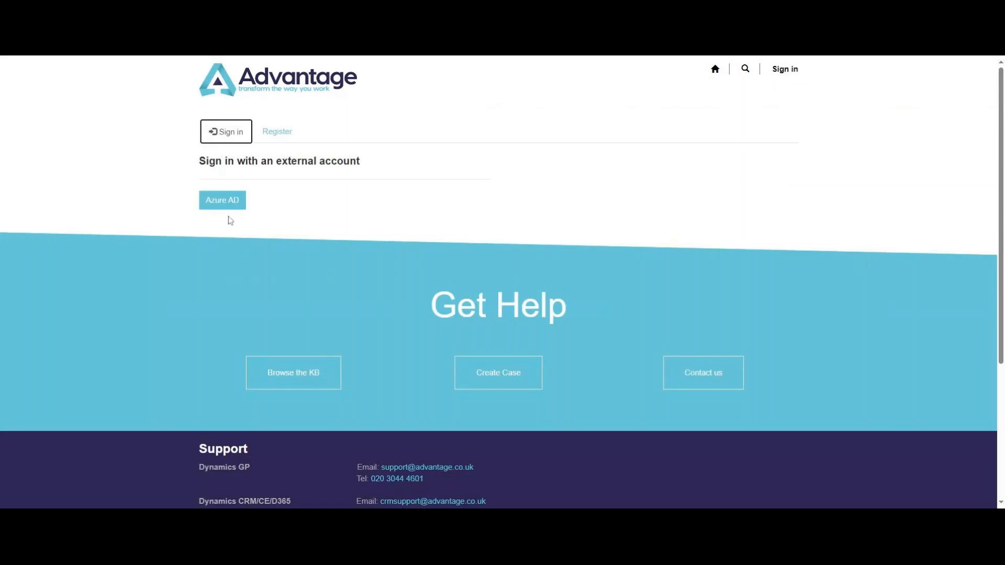
{"action": "left_click", "coordinate": [213, 208]}
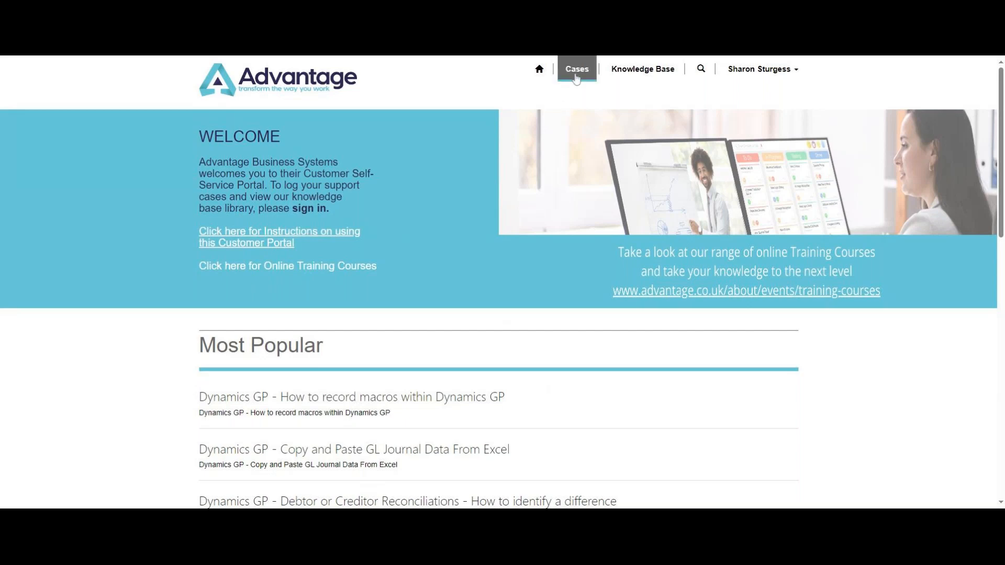
{"action": "left_click", "coordinate": [577, 73]}
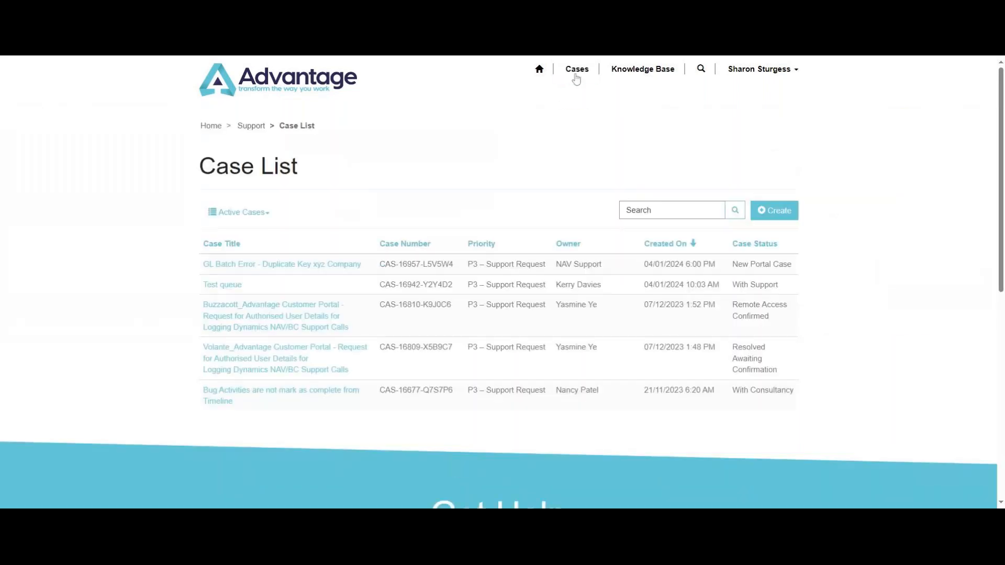
{"action": "left_click", "coordinate": [781, 210]}
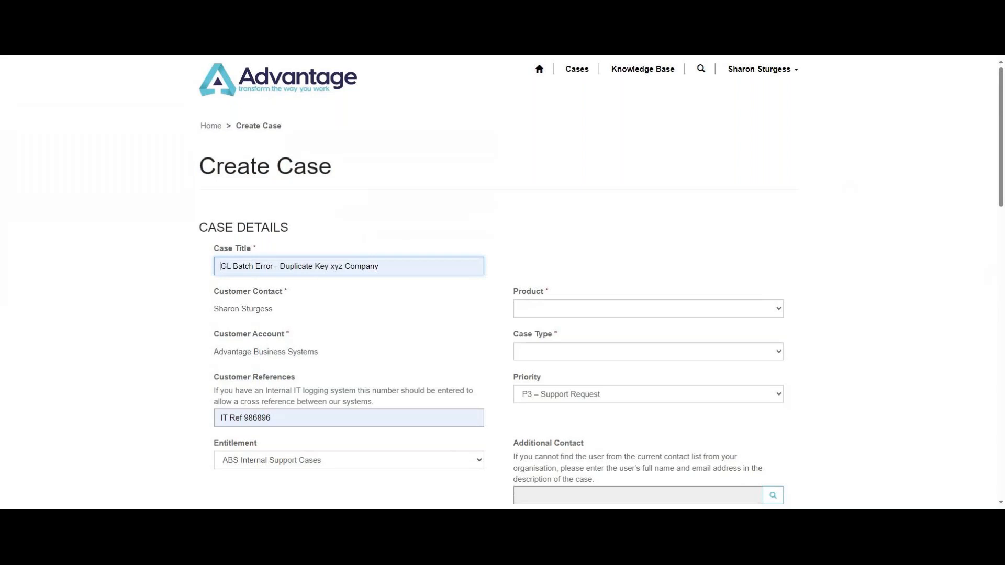
- Change the case title to "GL Batch Error - Duplicate Key ABS"
{"action": "left_click", "coordinate": [328, 290]}
{"action": "left_click", "coordinate": [343, 266]}
{"action": "key", "text": "BackSpace"}
{"action": "key", "text": "BackSpace"}
{"action": "key", "text": "BackSpace"}
{"action": "type", "text": "ab"}
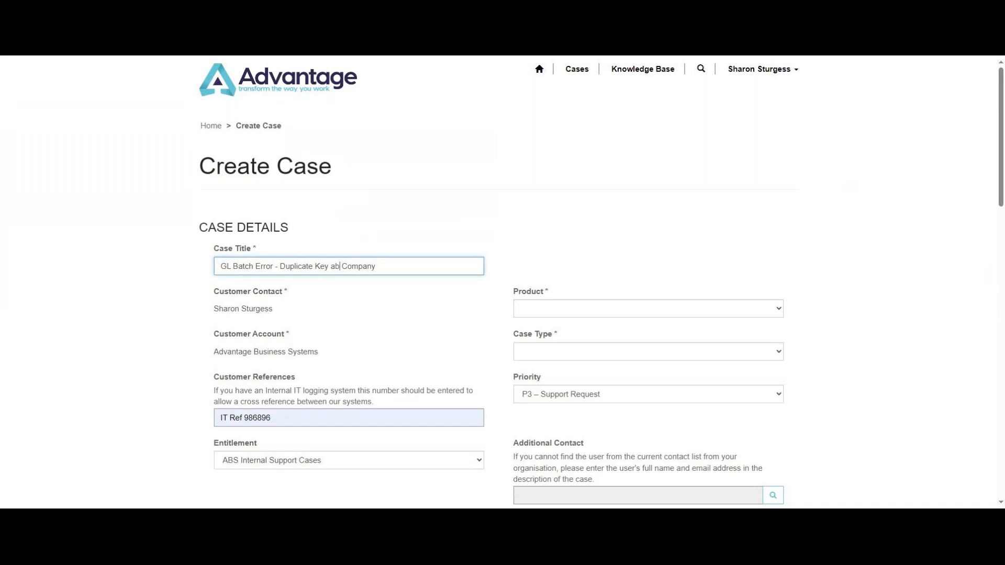
{"action": "key", "text": "BackSpace"}
{"action": "key", "text": "BackSpace"}
{"action": "type", "text": "ABS"}
{"action": "key", "text": "shift+Left"}
{"action": "key", "text": "shift+Left"}
{"action": "key", "text": "shift+Left"}
{"action": "key", "text": "shift+Left"}
{"action": "key", "text": "shift+Left"}
{"action": "key", "text": "shift+Left"}
{"action": "key", "text": "shift+Left"}
{"action": "key", "text": "BackSpace"}
- Replace the customer reference with "IT ref 7989" and keep the entitlement ABS Internal Support Cases
{"action": "left_click_drag", "start_coordinate": [276, 419], "coordinate": [204, 428]}
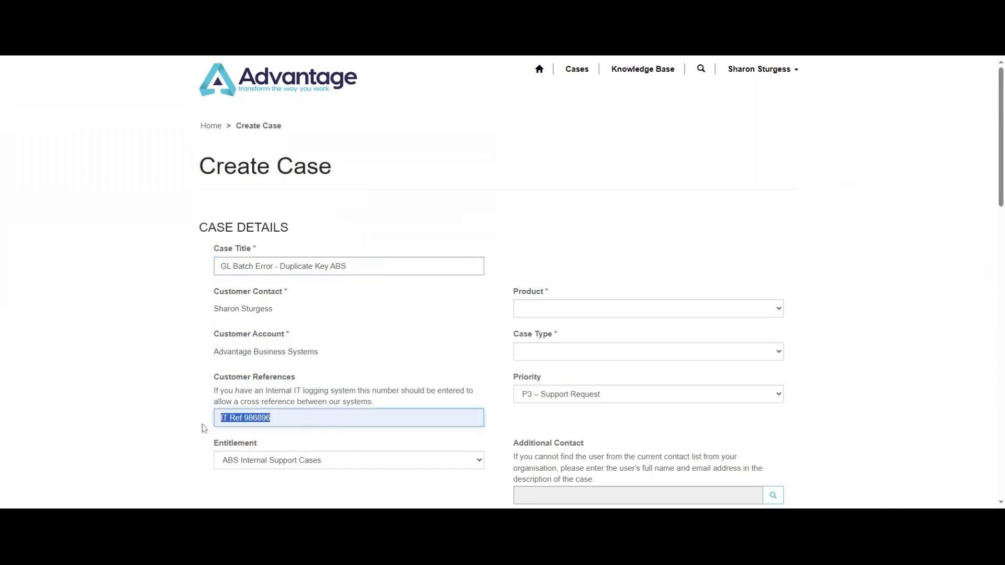
{"action": "key", "text": "BackSpace"}
{"action": "type", "text": "IT"}
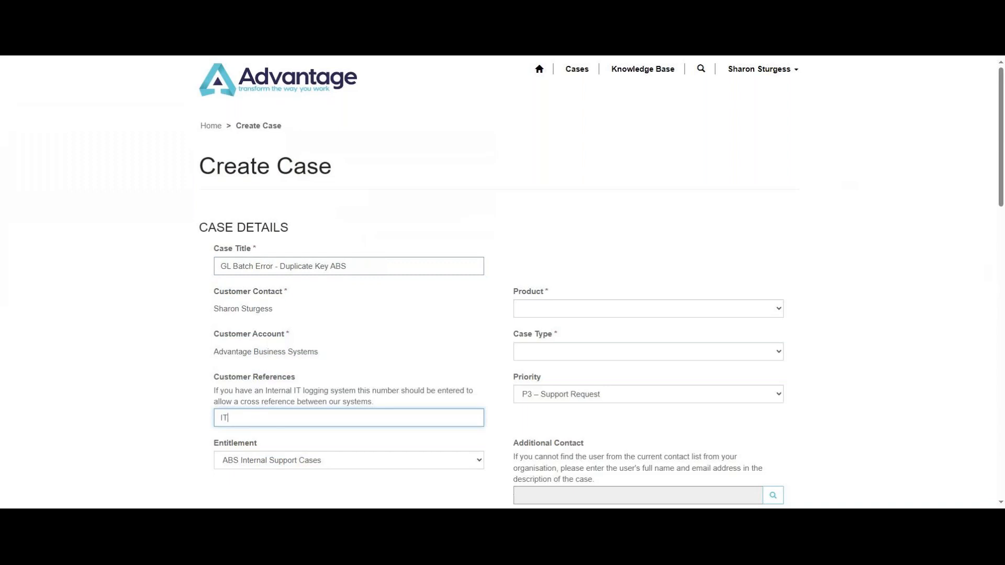
{"action": "type", "text": " ref 7989"}
{"action": "left_click", "coordinate": [384, 467]}
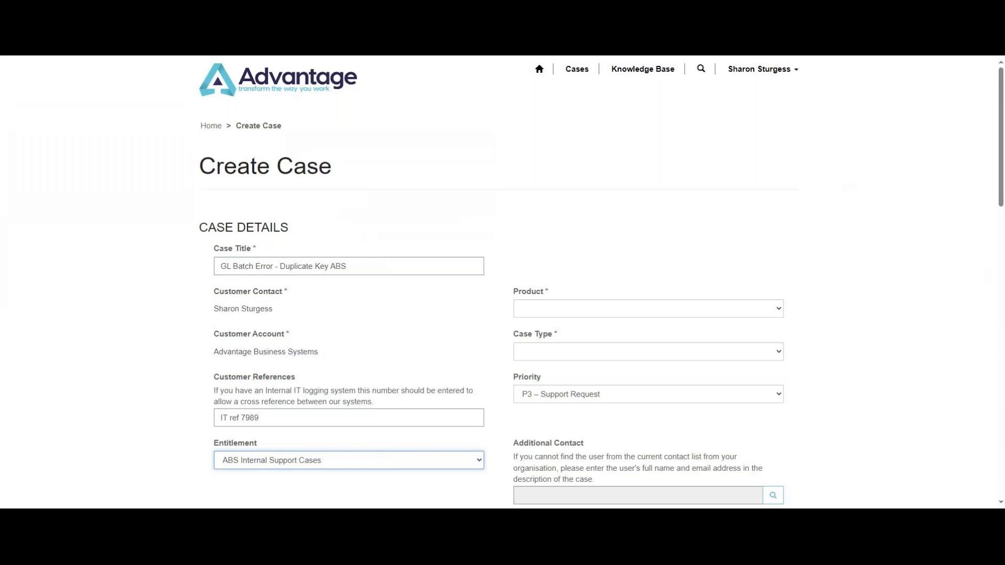
- Set the product to Dynamics 365 Business Central and the case type to Problem, keeping priority P3 – Support Request
{"action": "left_click", "coordinate": [780, 310]}
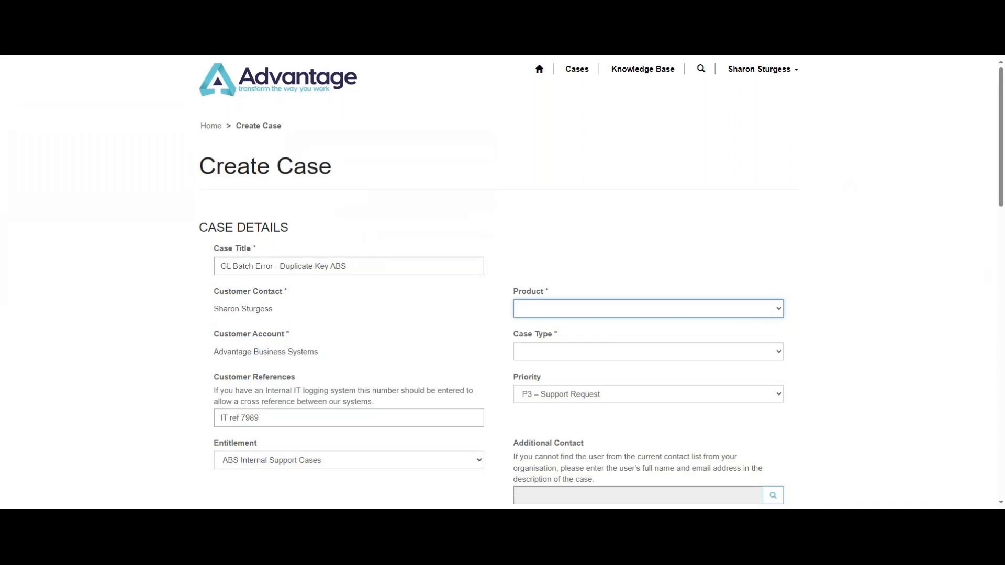
{"action": "left_click", "coordinate": [671, 364]}
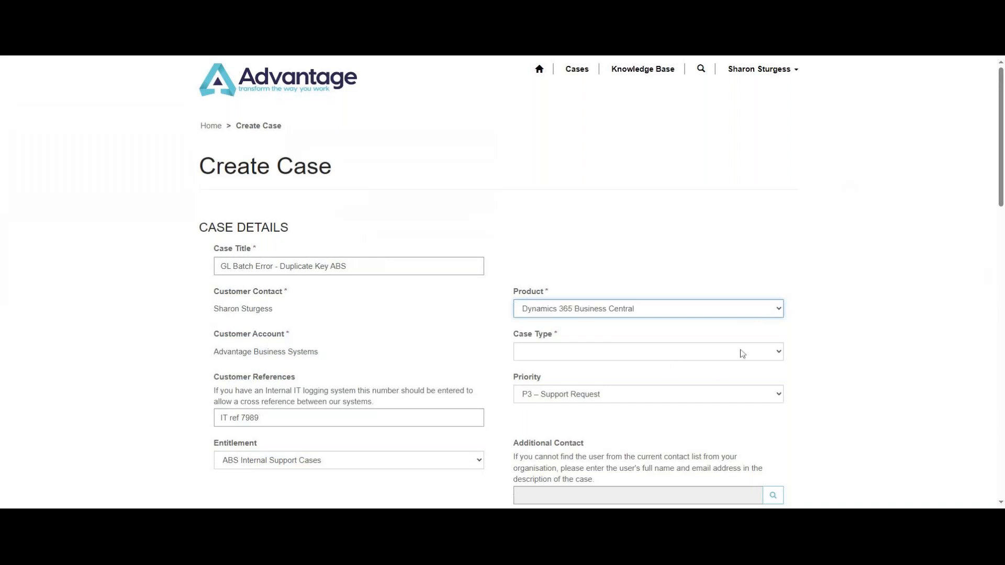
{"action": "left_click", "coordinate": [776, 357]}
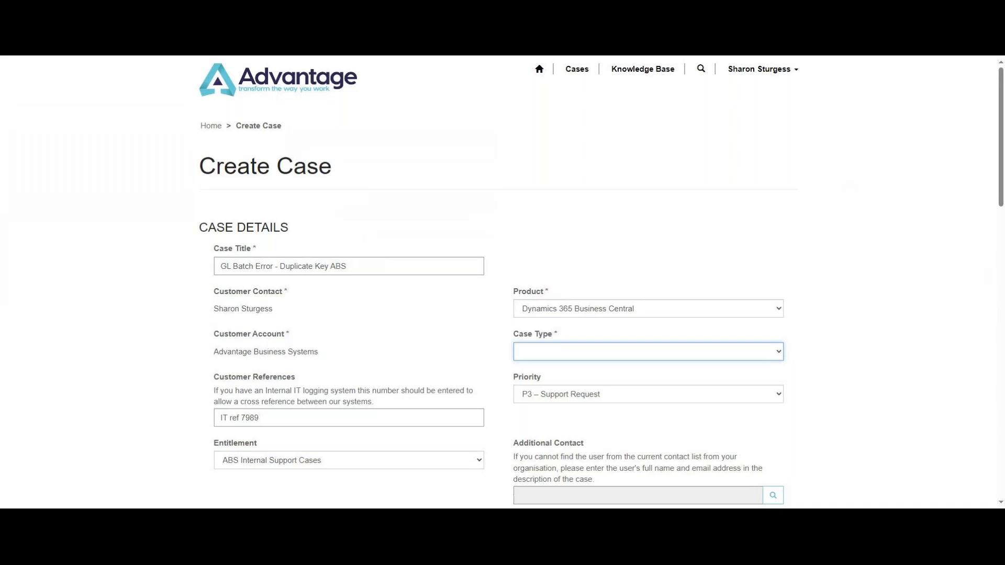
{"action": "key", "text": "Down"}
{"action": "scroll", "coordinate": [614, 287], "scroll_direction": "down", "scroll_amount": 2}
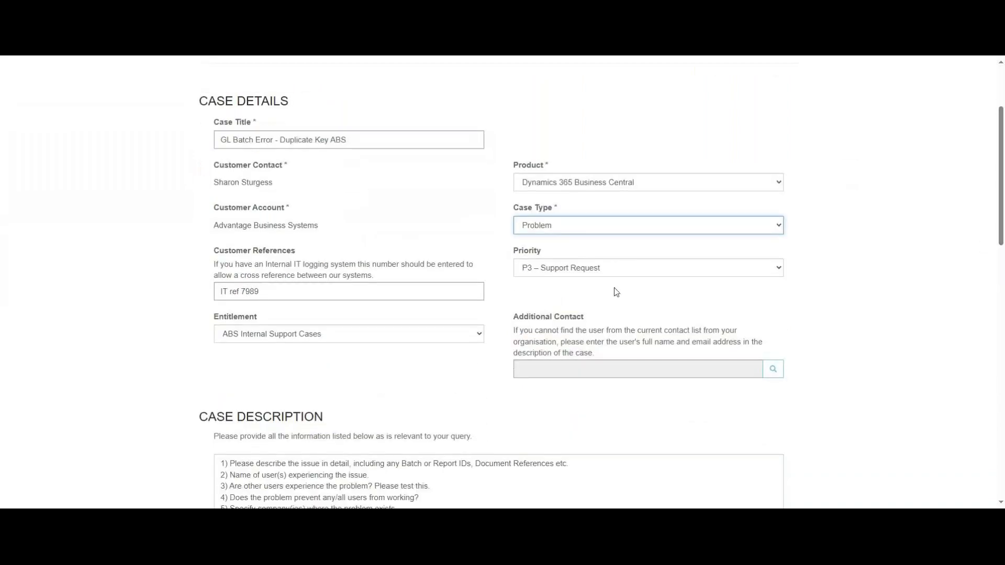
{"action": "left_click", "coordinate": [777, 269]}
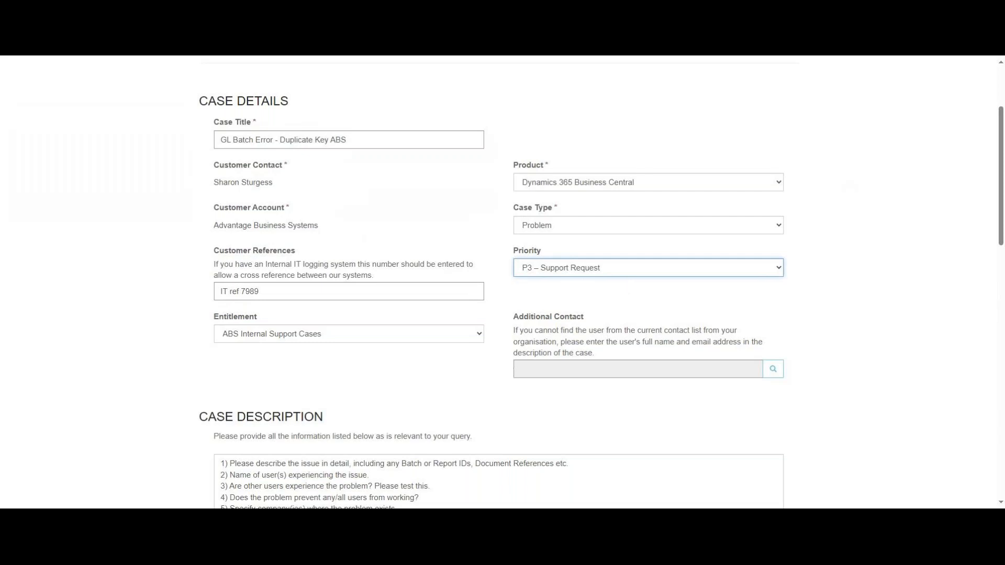
{"action": "left_click", "coordinate": [831, 287]}
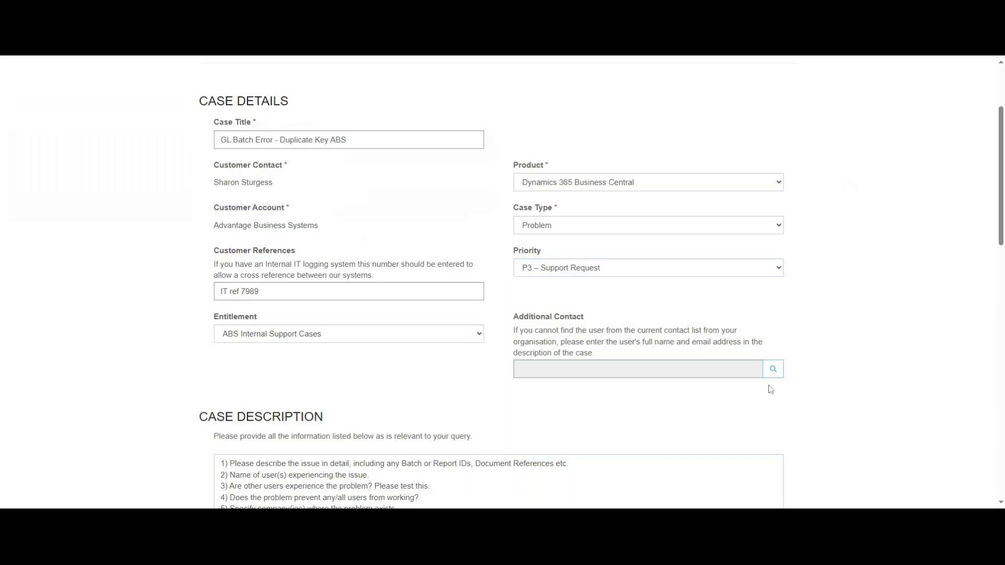
- Look up the colleague by name in the contact records and select them as the additional contact
{"action": "left_click", "coordinate": [773, 369]}
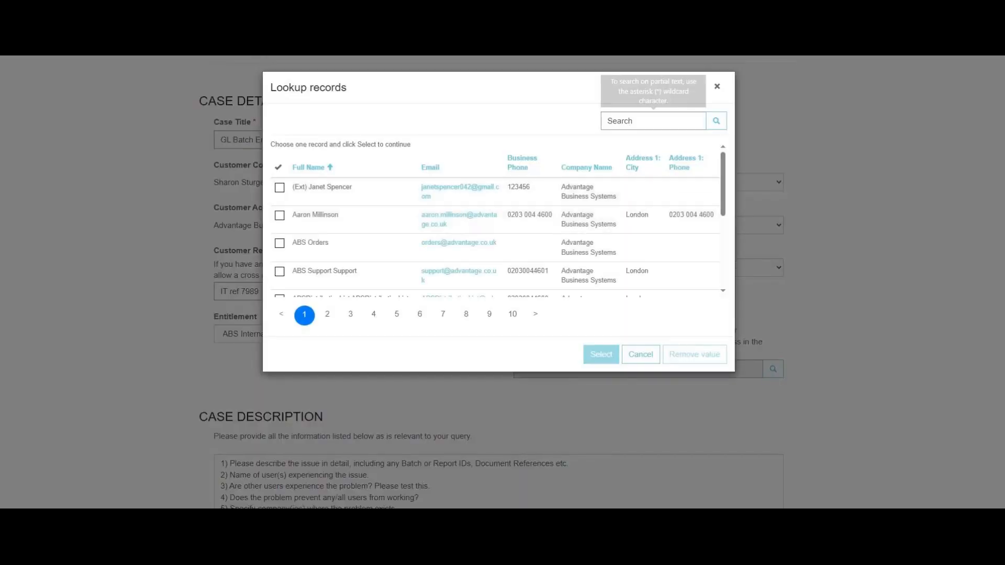
{"action": "type", "text": "Sharo"}
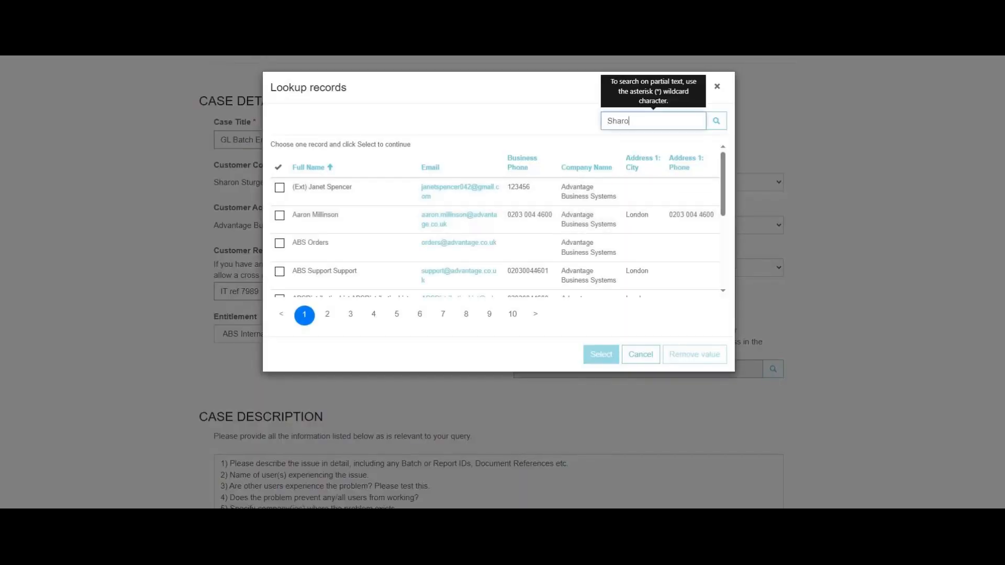
{"action": "type", "text": "n S"}
{"action": "left_click", "coordinate": [716, 121]}
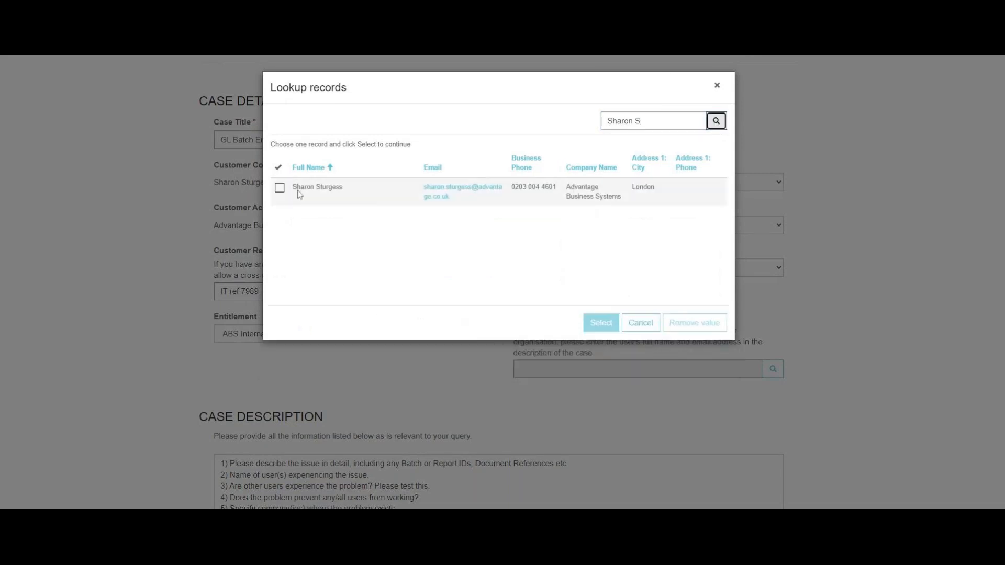
{"action": "left_click", "coordinate": [280, 188]}
{"action": "left_click", "coordinate": [597, 326]}
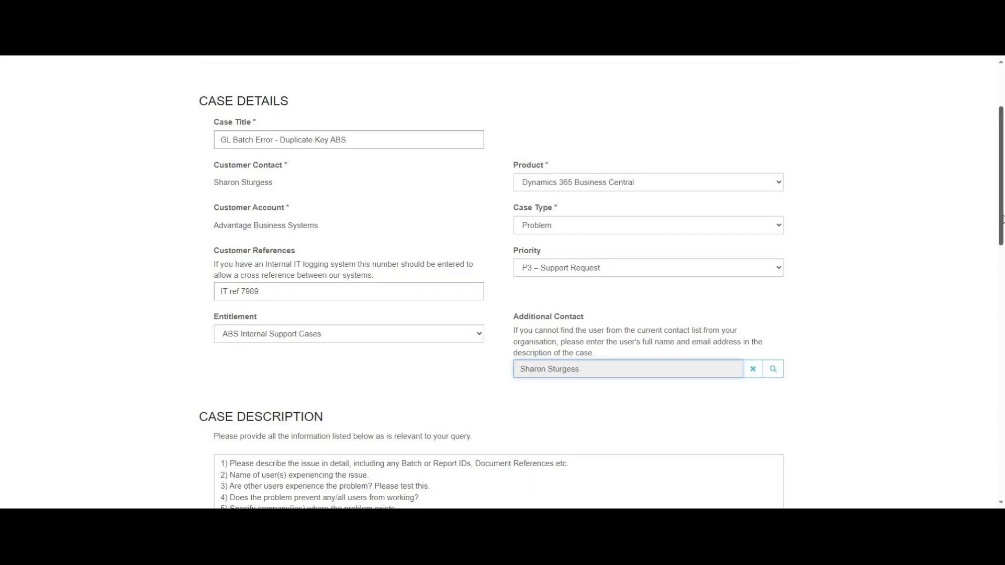
- Add the line "Update happened yesterday" below question 7 in the case description
{"action": "scroll", "coordinate": [1003, 219], "scroll_direction": "down", "scroll_amount": 3}
{"action": "left_click_drag", "start_coordinate": [588, 378], "coordinate": [207, 322]}
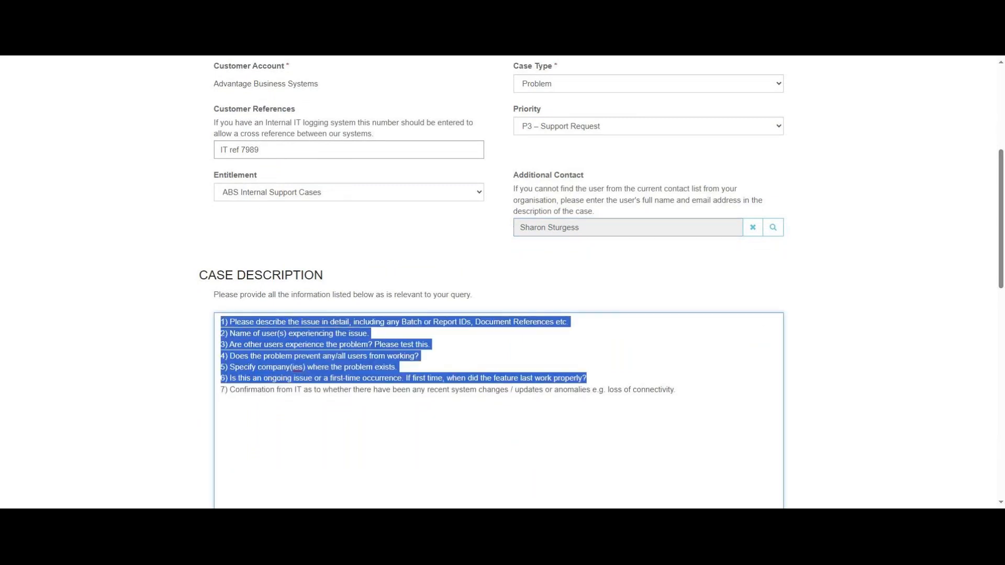
{"action": "left_click", "coordinate": [676, 390]}
{"action": "left_click_drag", "start_coordinate": [286, 356], "coordinate": [199, 321]}
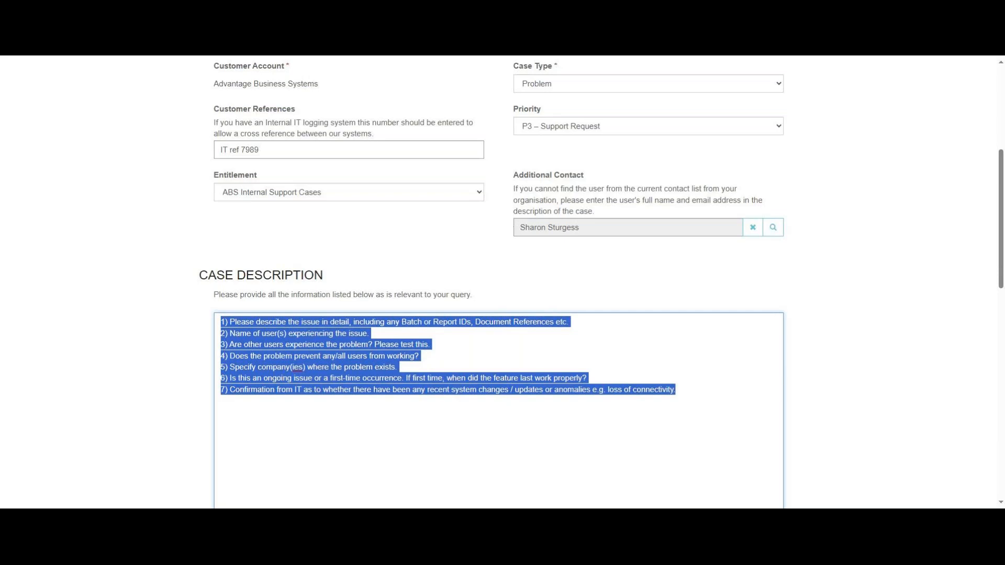
{"action": "left_click", "coordinate": [369, 334]}
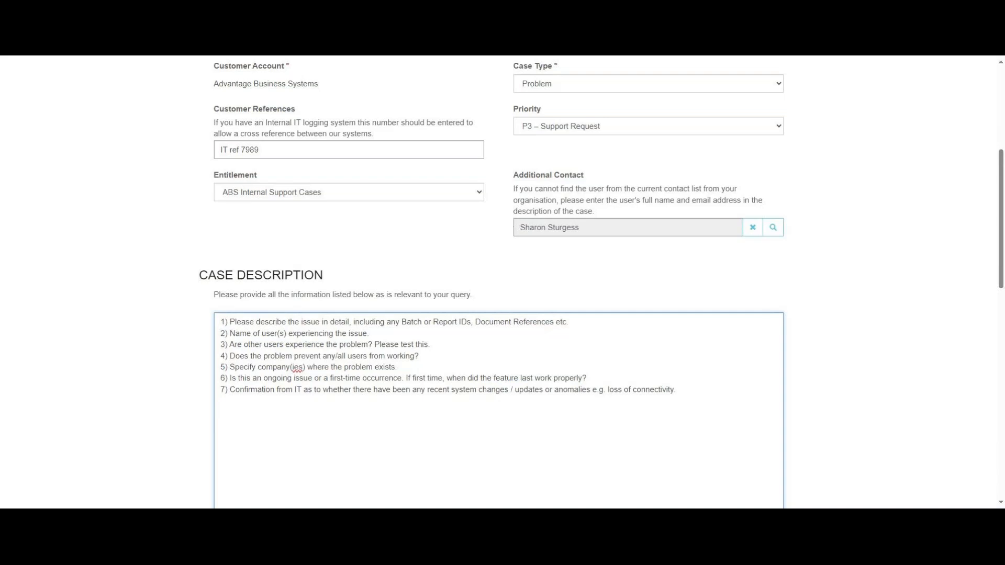
{"action": "type", "text": "Update happened yesterday"}
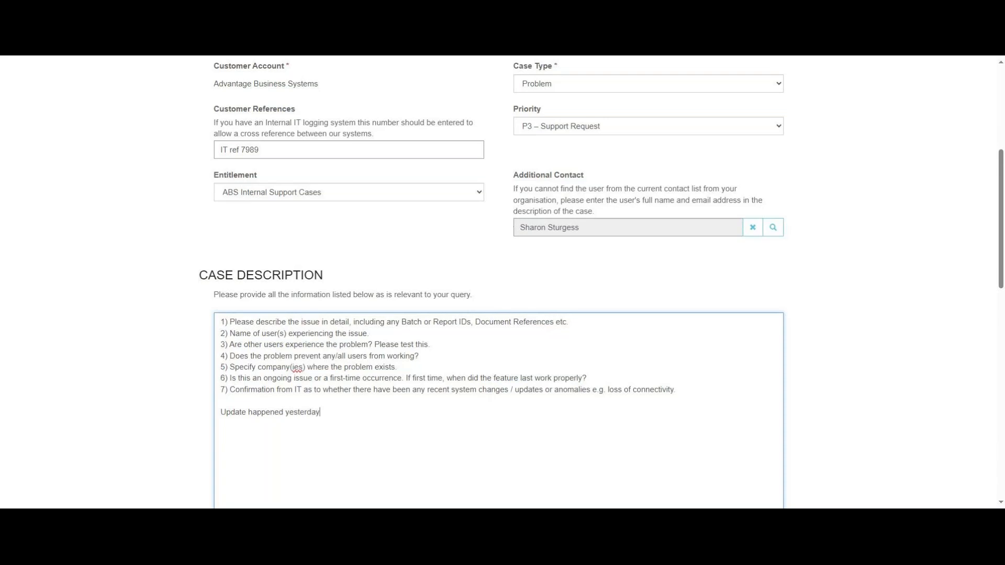
- Insert a blank line after question 6 and add the filler text "slidfihsoiefiosefioseh" at the end of the case description
{"action": "left_click", "coordinate": [588, 379]}
{"action": "key", "text": "Return"}
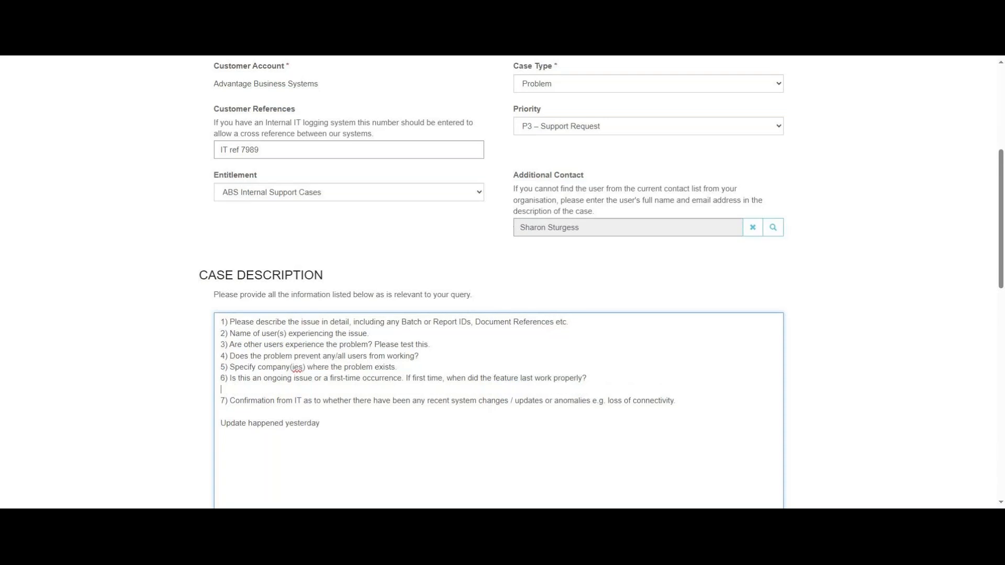
{"action": "key", "text": "Return"}
{"action": "key", "text": "Return"}
{"action": "key", "text": "Return"}
{"action": "type", "text": "slidfihsoiefiosefioseh"}
- Attach ABS Dynamics GP - Support Case Logging Form with outtage.docx to the case and submit it
{"action": "scroll", "coordinate": [992, 230], "scroll_direction": "down", "scroll_amount": 7}
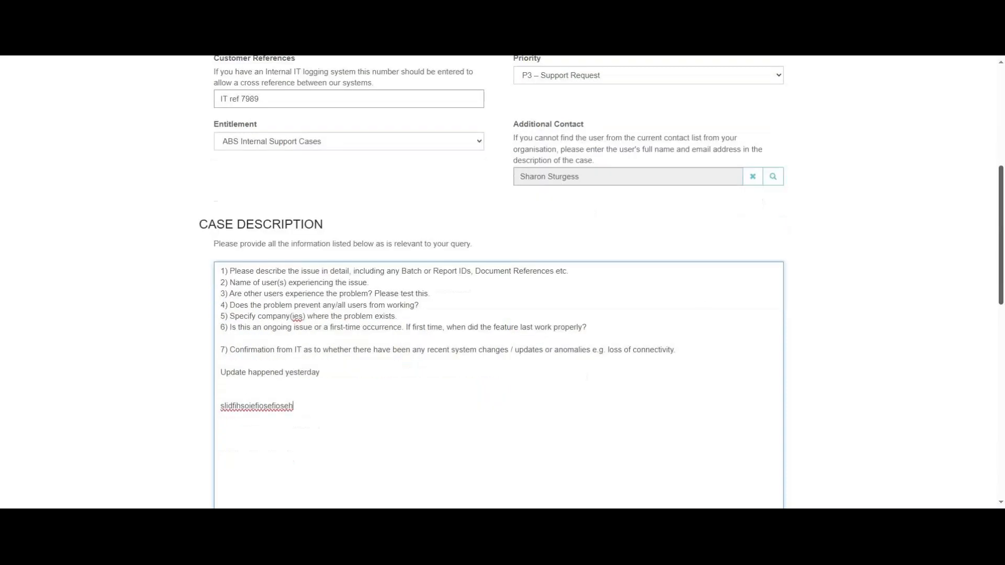
{"action": "scroll", "coordinate": [974, 284], "scroll_direction": "up", "scroll_amount": 3}
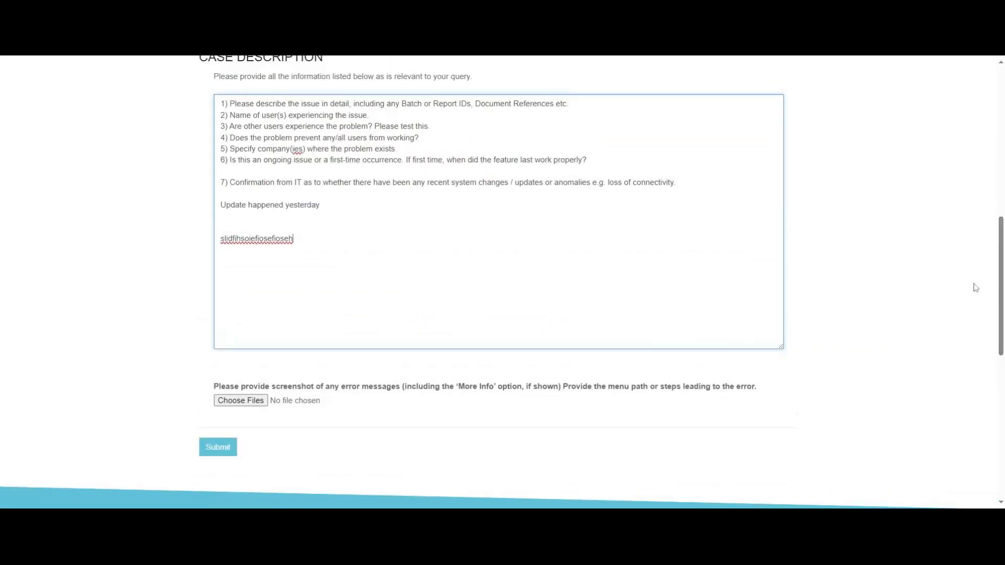
{"action": "left_click", "coordinate": [226, 405]}
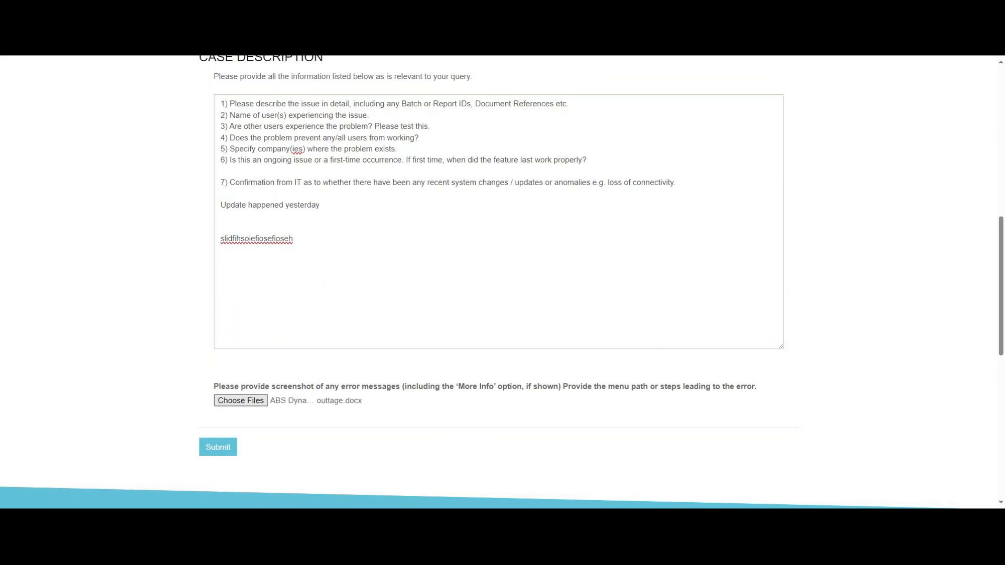
{"action": "left_click", "coordinate": [225, 447]}
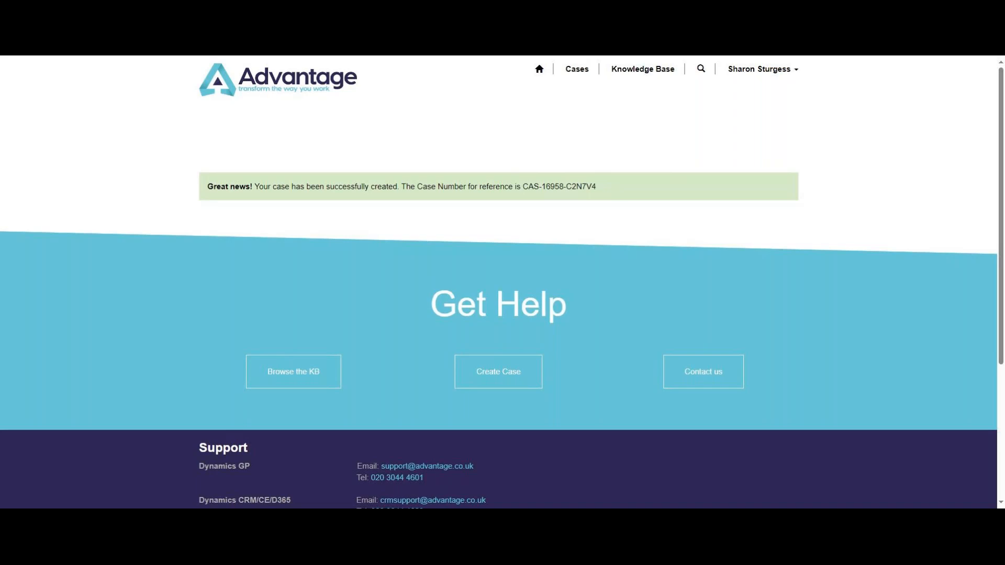
- Open the new GL Batch Error case and submit a "screen shot" comment with ABS Dynamics GP - Support Case Logging Form with outtage.docx attached
{"action": "left_click", "coordinate": [580, 74]}
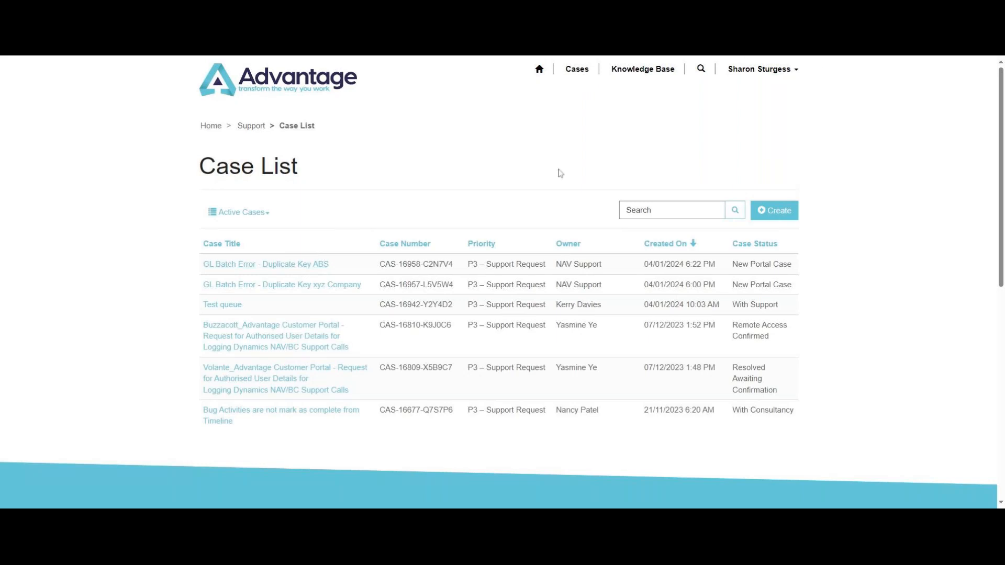
{"action": "left_click", "coordinate": [222, 266]}
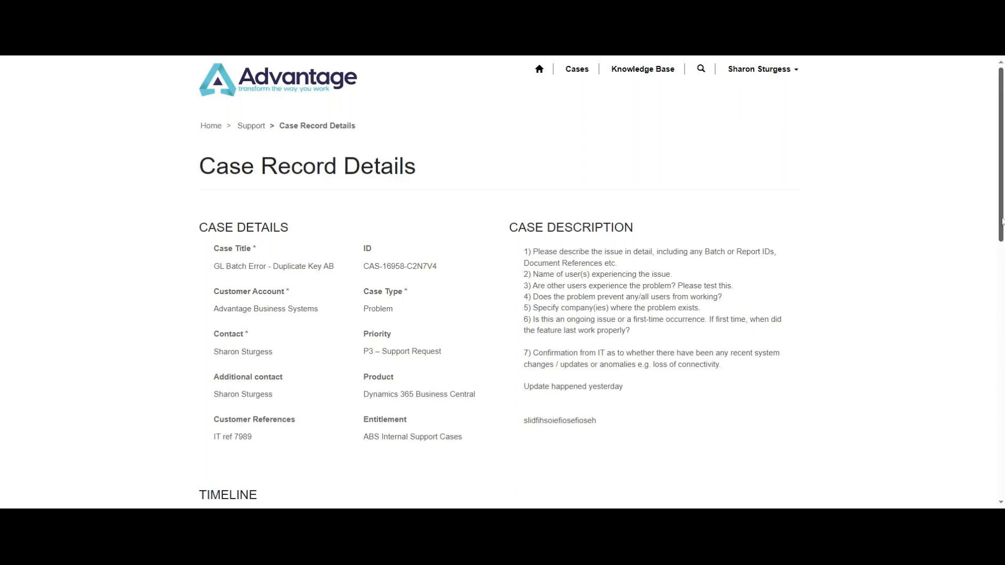
{"action": "left_click_drag", "start_coordinate": [1002, 220], "coordinate": [1001, 294]}
{"action": "left_click", "coordinate": [713, 321]}
{"action": "left_click", "coordinate": [538, 150]}
{"action": "type", "text": "screen shot"}
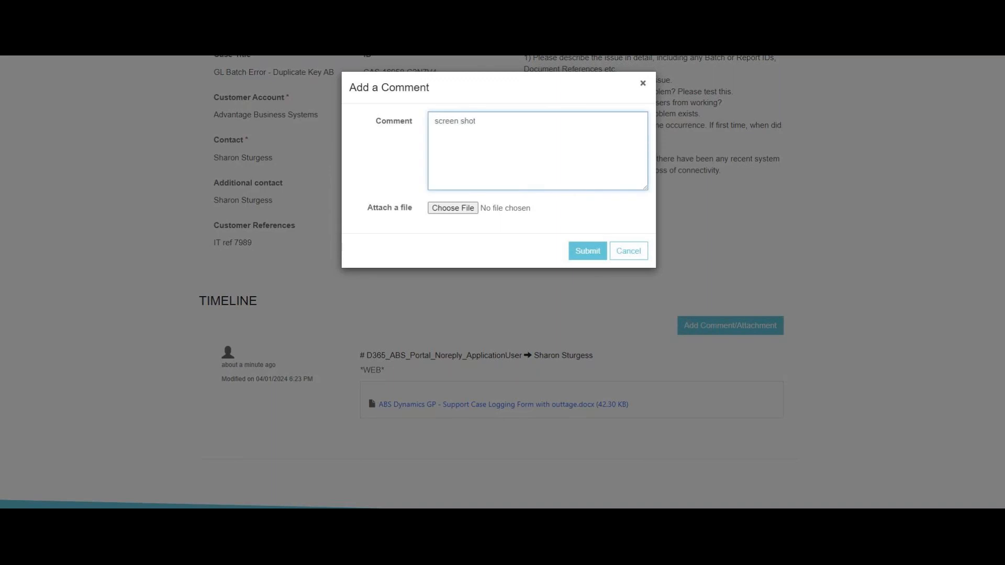
{"action": "left_click", "coordinate": [463, 209]}
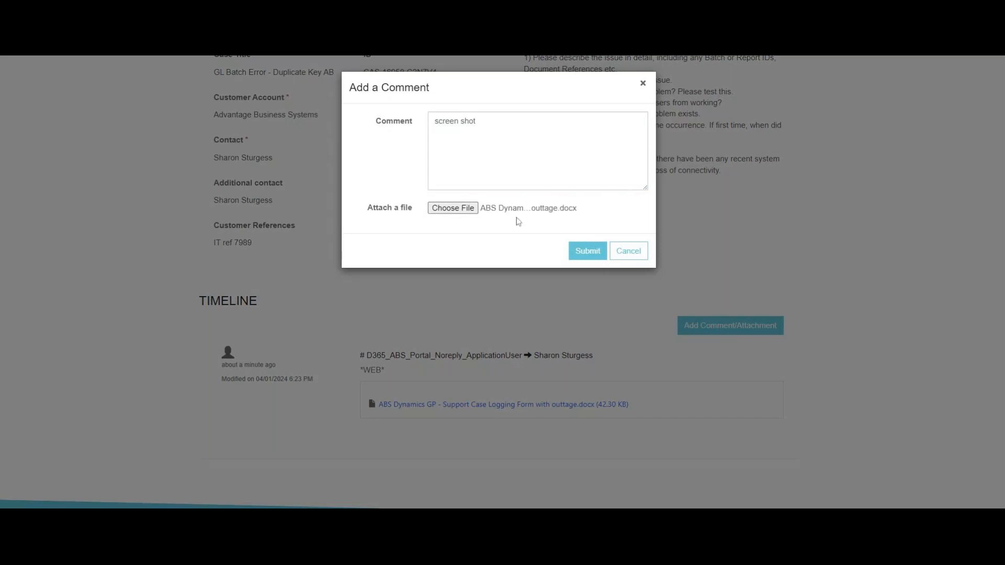
{"action": "left_click", "coordinate": [587, 251]}
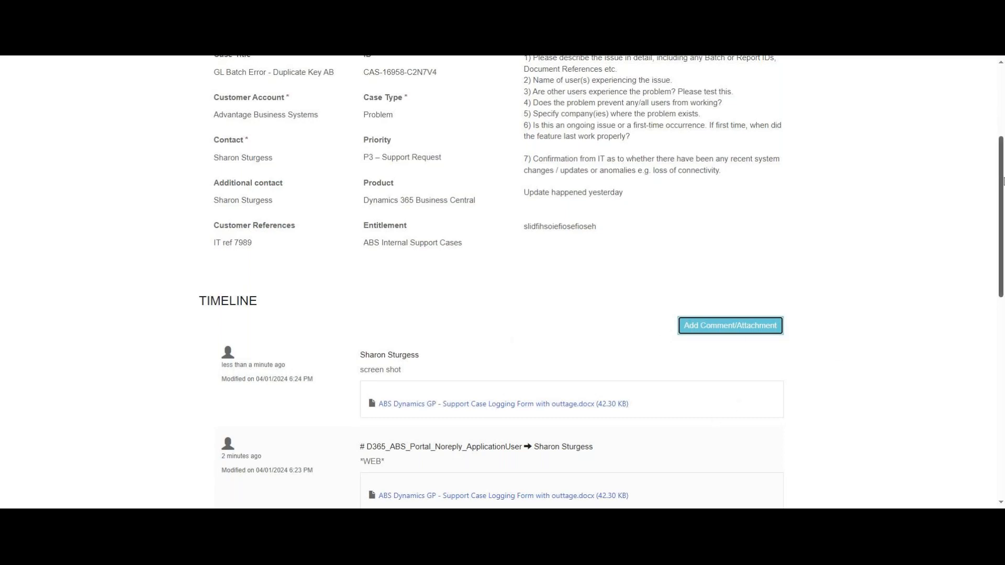
{"action": "scroll", "coordinate": [1003, 179], "scroll_direction": "down", "scroll_amount": 4}
{"action": "scroll", "coordinate": [1004, 179], "scroll_direction": "up", "scroll_amount": 5}
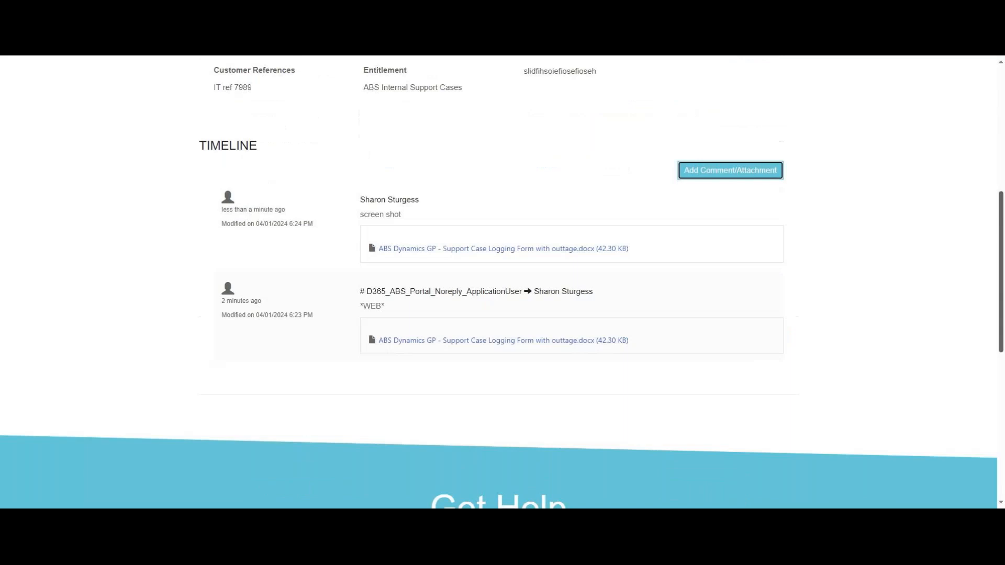
{"action": "scroll", "coordinate": [1003, 180], "scroll_direction": "up", "scroll_amount": 1}
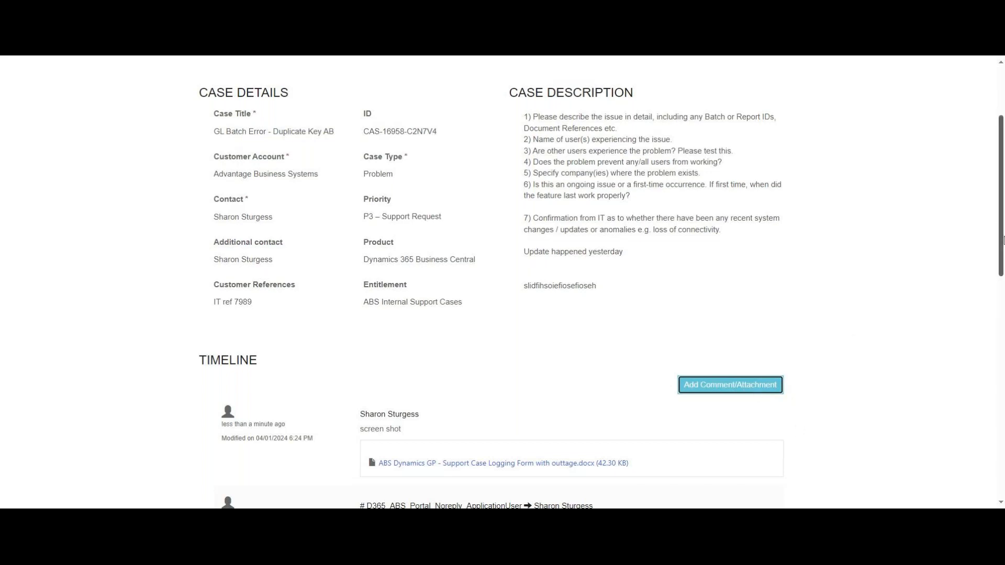
{"action": "left_click_drag", "start_coordinate": [1003, 240], "coordinate": [1003, 282]}
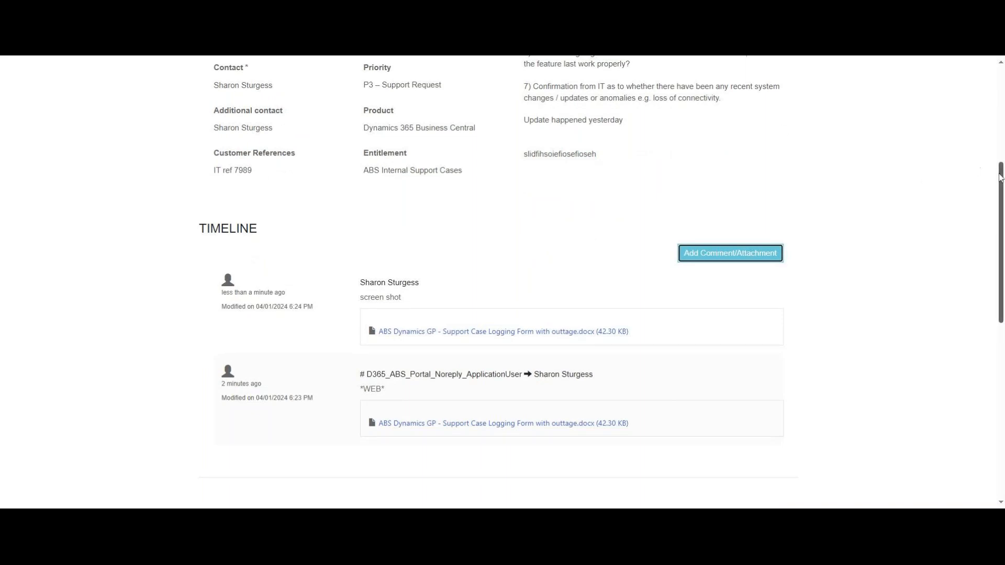
- Review the GL Batch Error case's details, description and timeline entries
{"action": "scroll", "coordinate": [1002, 177], "scroll_direction": "up", "scroll_amount": 5}
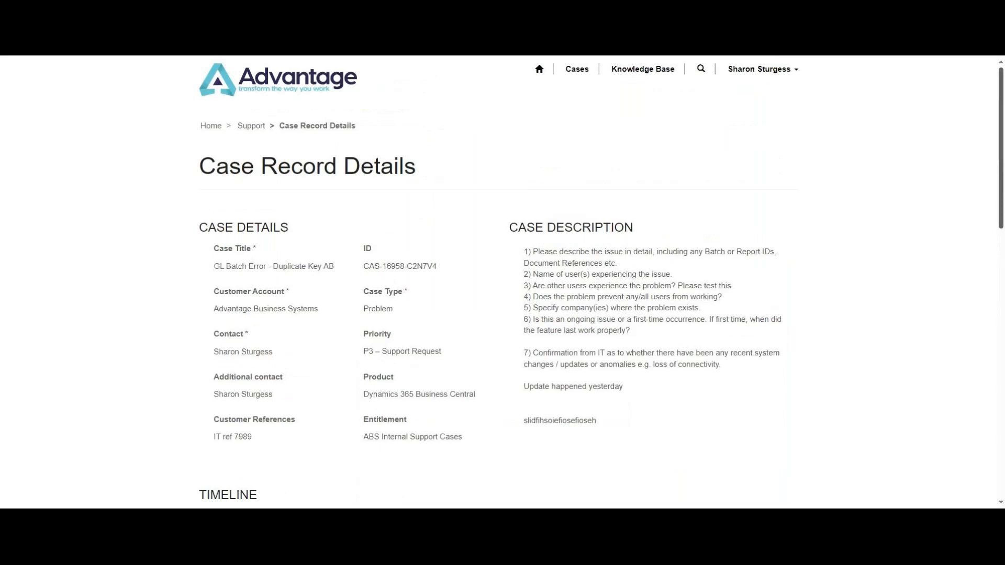
{"action": "scroll", "coordinate": [963, 278], "scroll_direction": "down", "scroll_amount": 10}
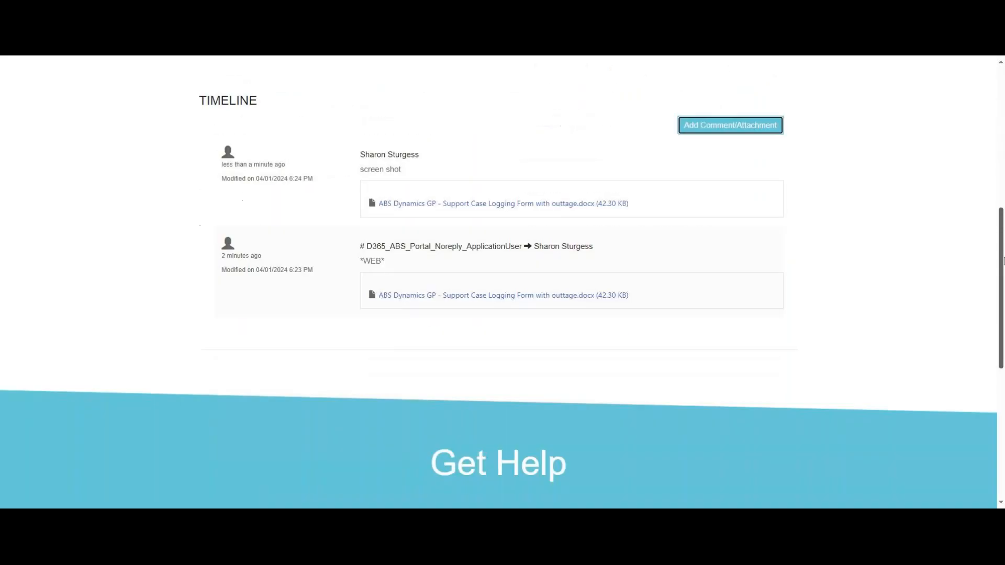
{"action": "scroll", "coordinate": [950, 273], "scroll_direction": "up", "scroll_amount": 3}
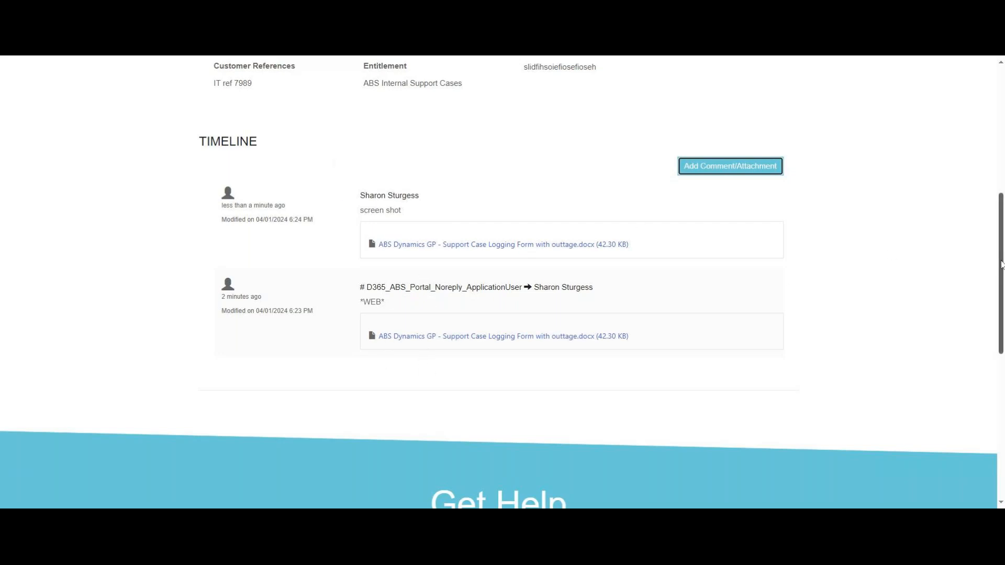
{"action": "left_click_drag", "start_coordinate": [1001, 260], "coordinate": [1002, 149]}
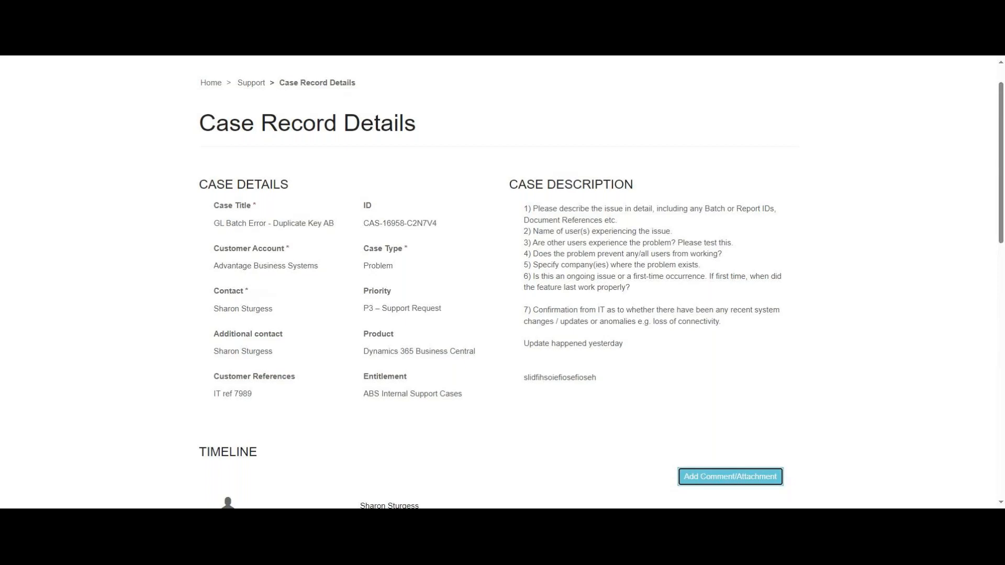
{"action": "scroll", "coordinate": [1003, 136], "scroll_direction": "up", "scroll_amount": 1}
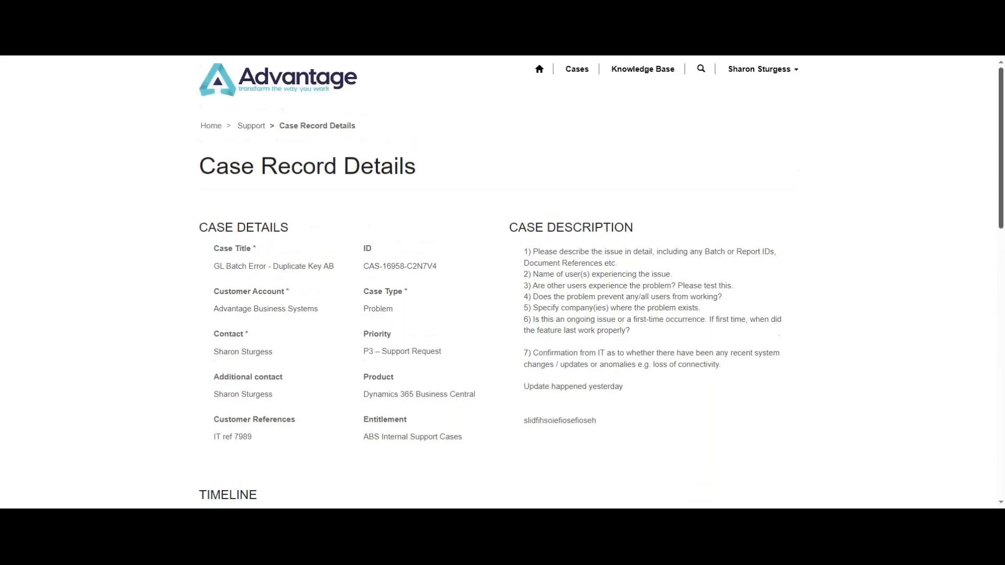
- Show the resolved cases in the case list, open the TEST Resolution case and examine its resolution text
{"action": "left_click", "coordinate": [571, 77]}
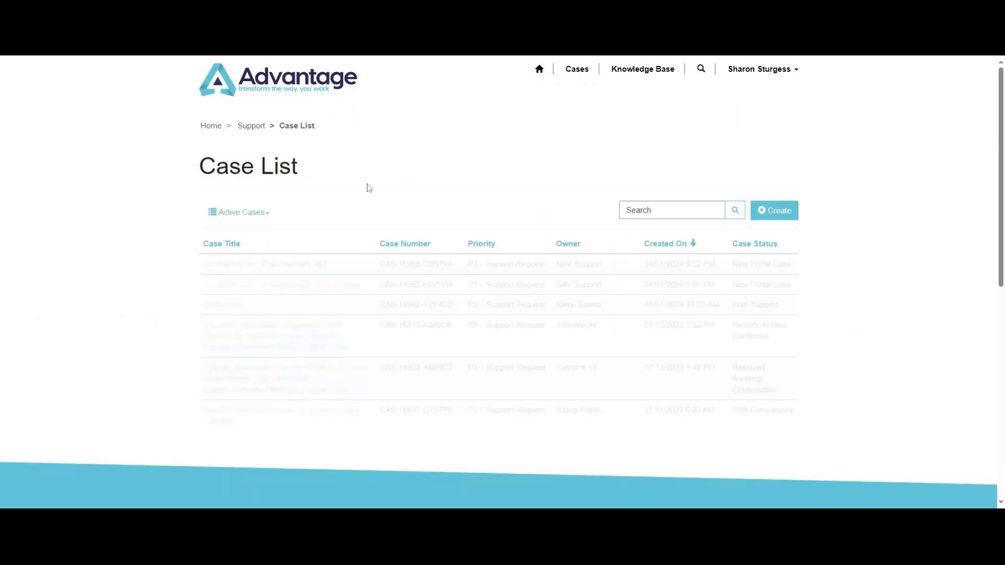
{"action": "left_click", "coordinate": [270, 215]}
{"action": "left_click", "coordinate": [254, 250]}
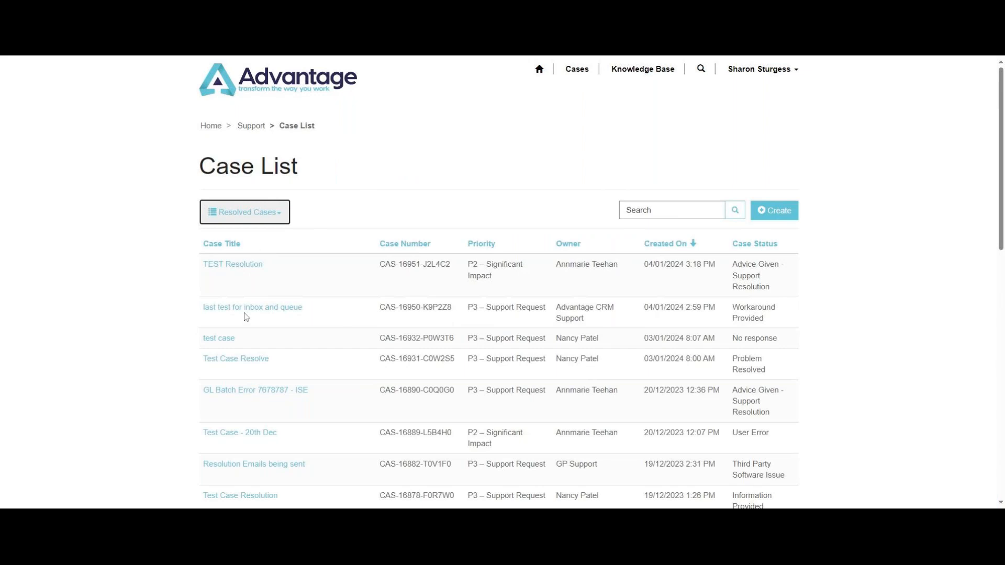
{"action": "left_click", "coordinate": [228, 264]}
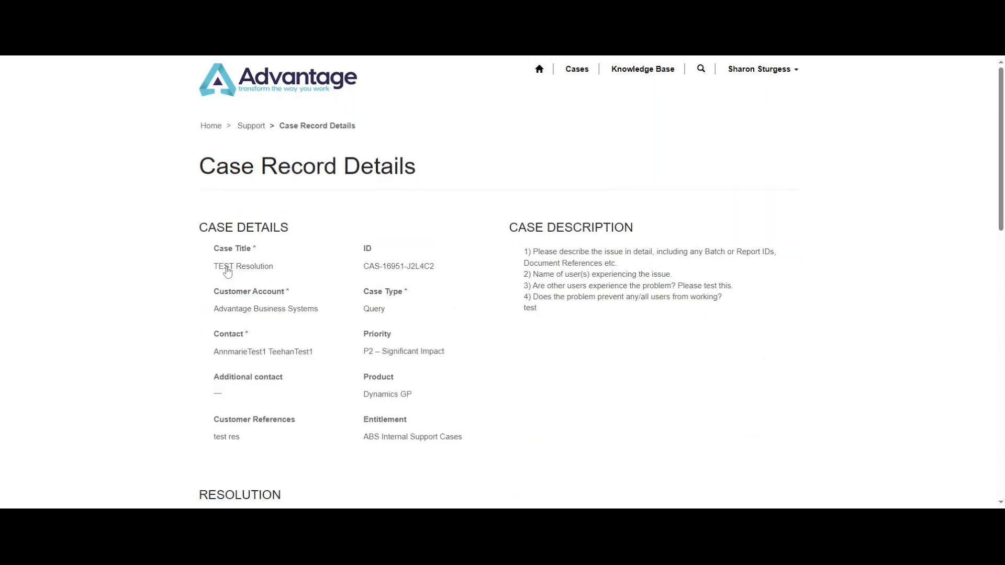
{"action": "scroll", "coordinate": [878, 254], "scroll_direction": "down", "scroll_amount": 4}
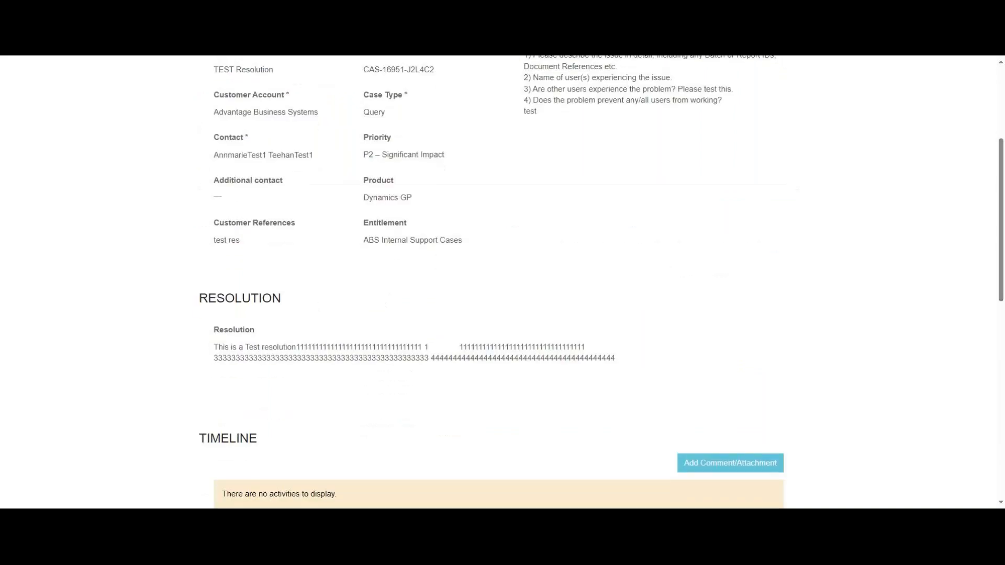
{"action": "left_click_drag", "start_coordinate": [214, 347], "coordinate": [622, 357]}
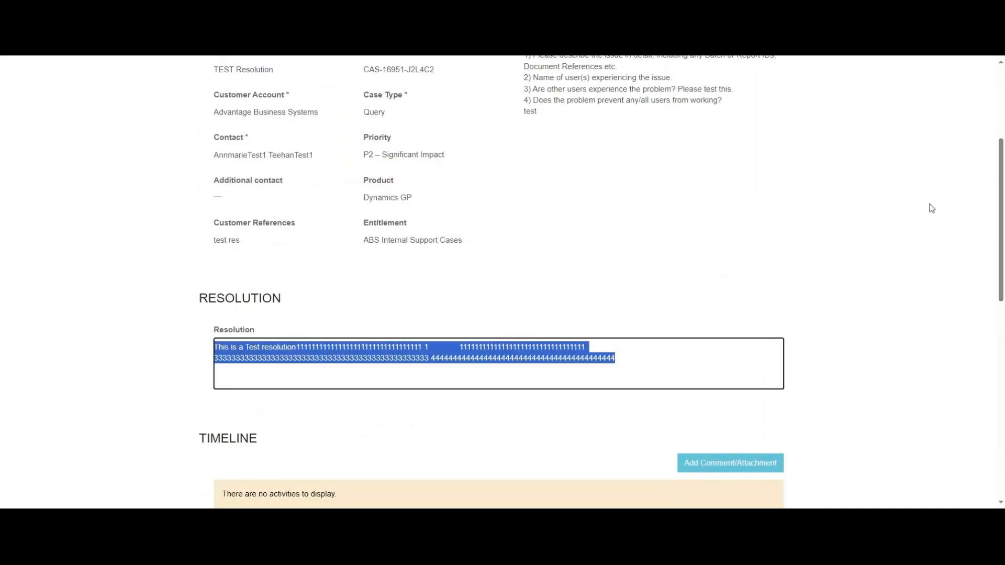
{"action": "left_click_drag", "start_coordinate": [1001, 174], "coordinate": [1001, 134]}
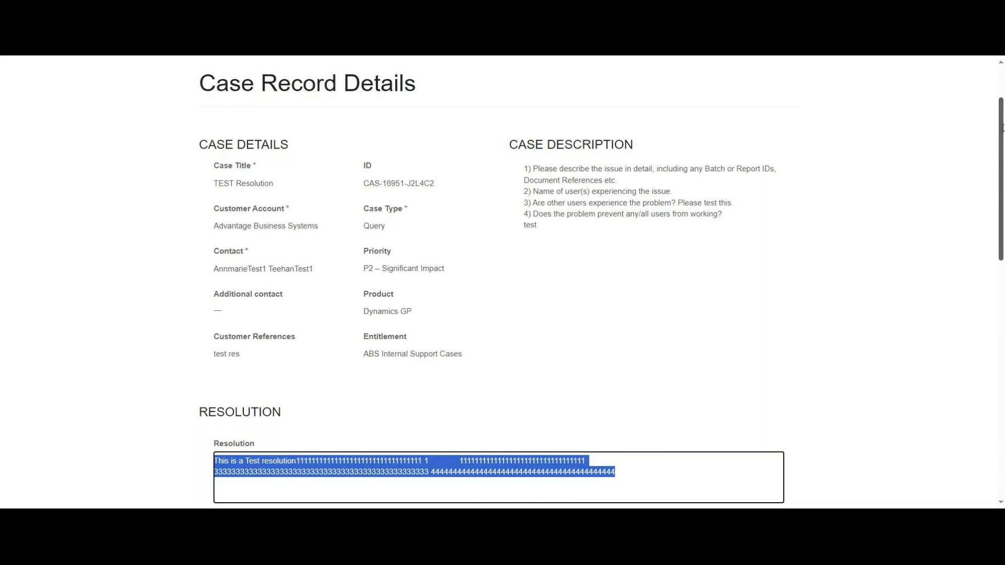
{"action": "scroll", "coordinate": [1003, 128], "scroll_direction": "up", "scroll_amount": 2}
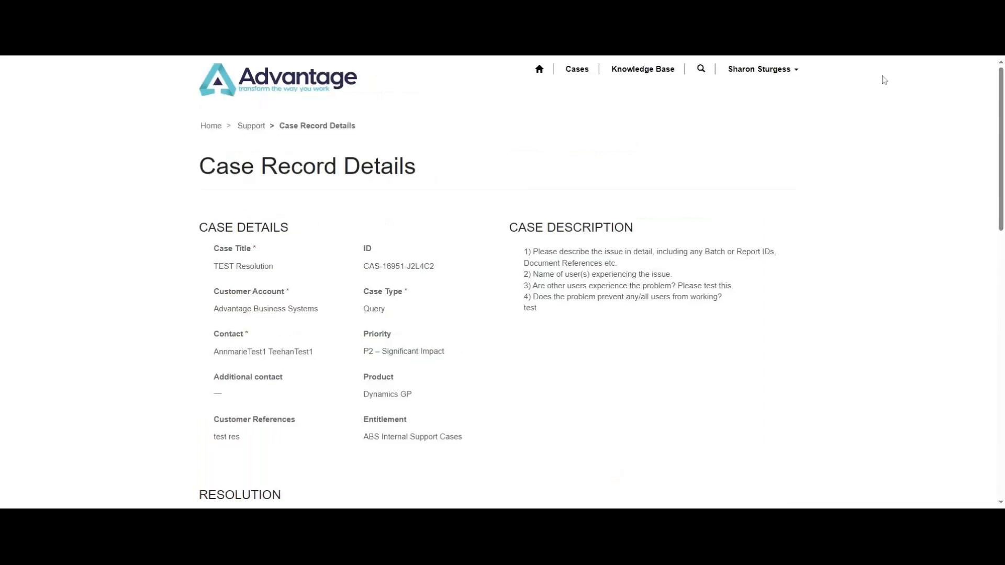
- Return to the case list, show the resolved cases and search them for "*Email"
{"action": "left_click", "coordinate": [586, 76]}
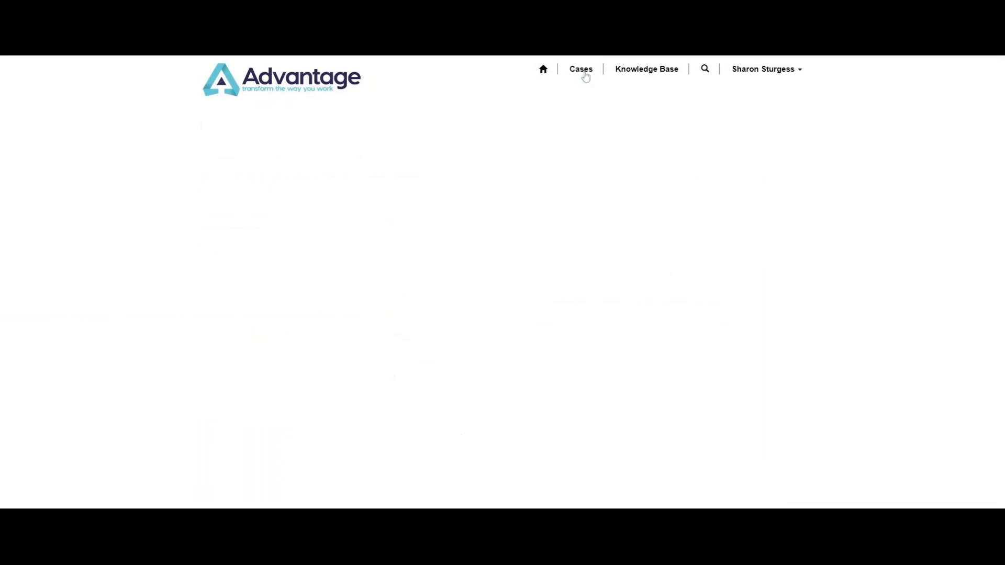
{"action": "left_click", "coordinate": [265, 212]}
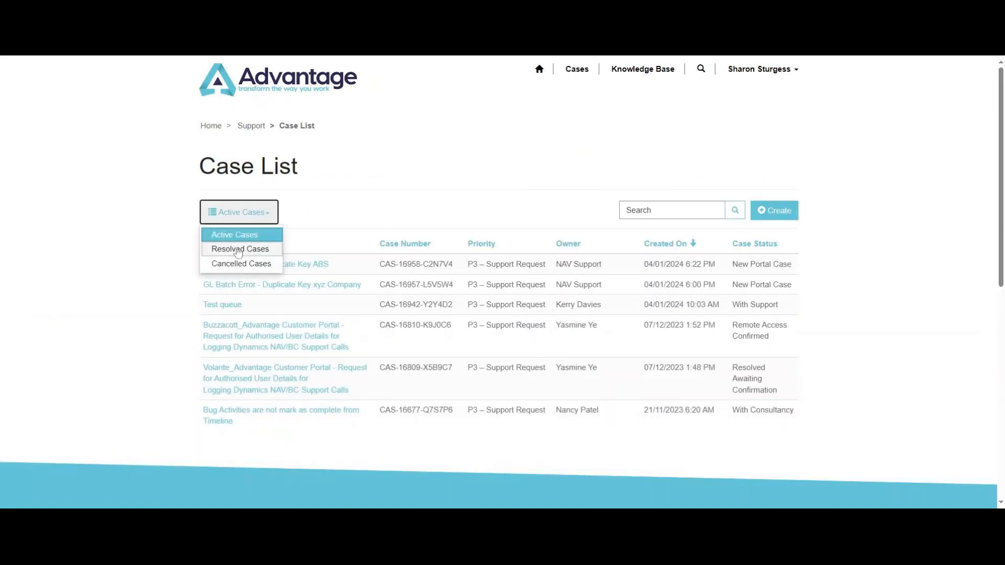
{"action": "left_click", "coordinate": [237, 248]}
{"action": "left_click", "coordinate": [672, 211]}
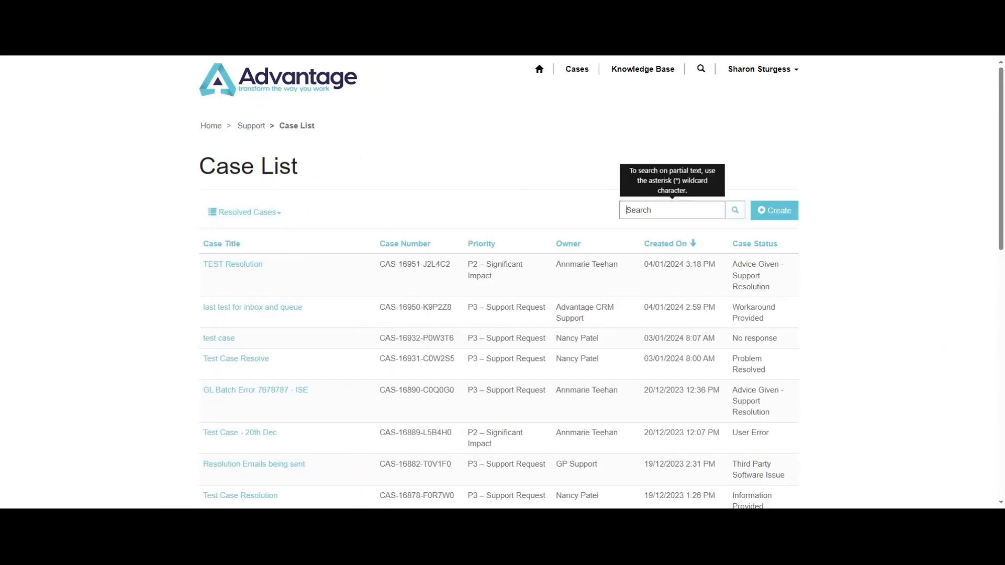
{"action": "type", "text": "*Email"}
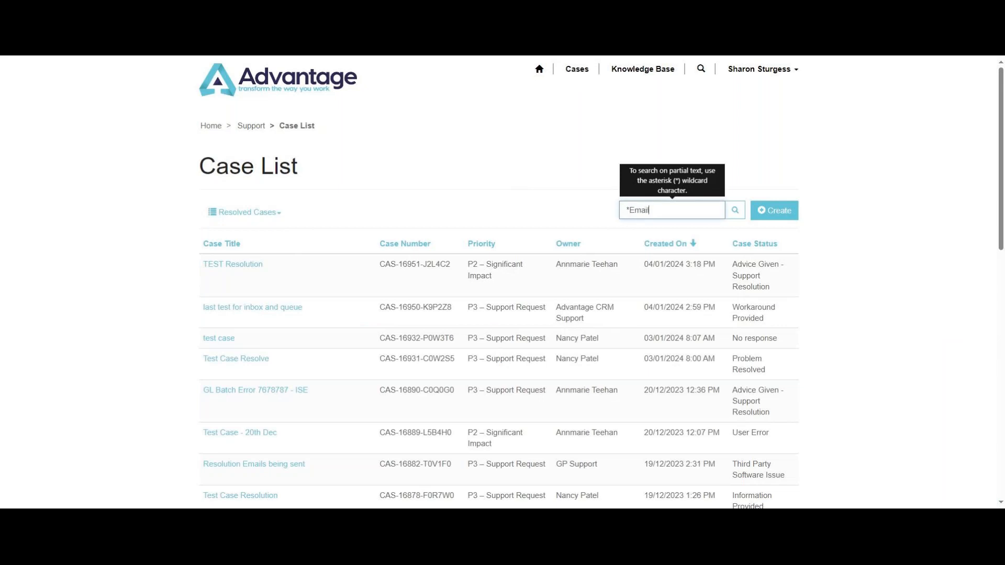
{"action": "left_click", "coordinate": [731, 213]}
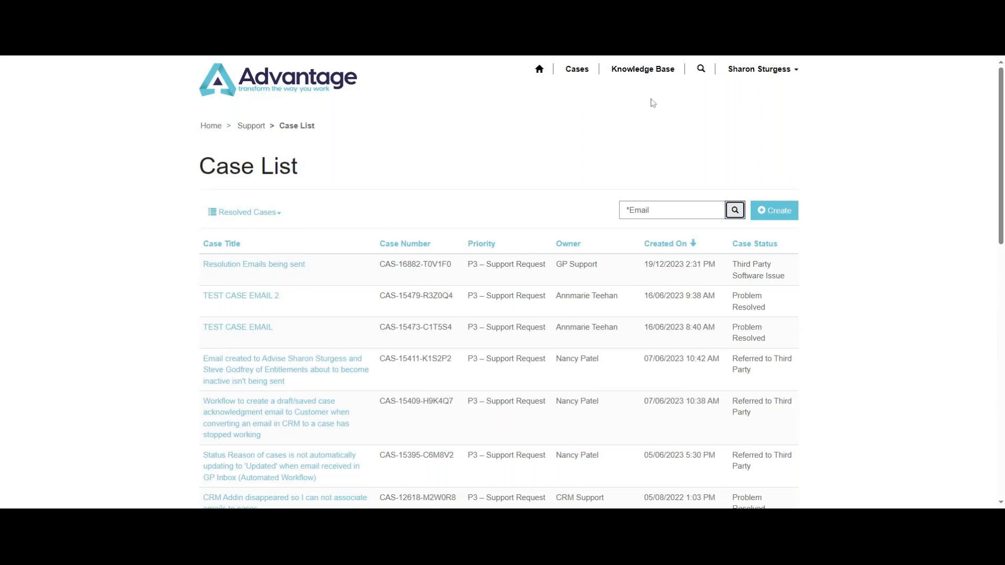
- Open the knowledge base article "Dynamics GP - How to Create Financial Years" from the Dynamics GP General Ledger category
{"action": "left_click", "coordinate": [644, 72]}
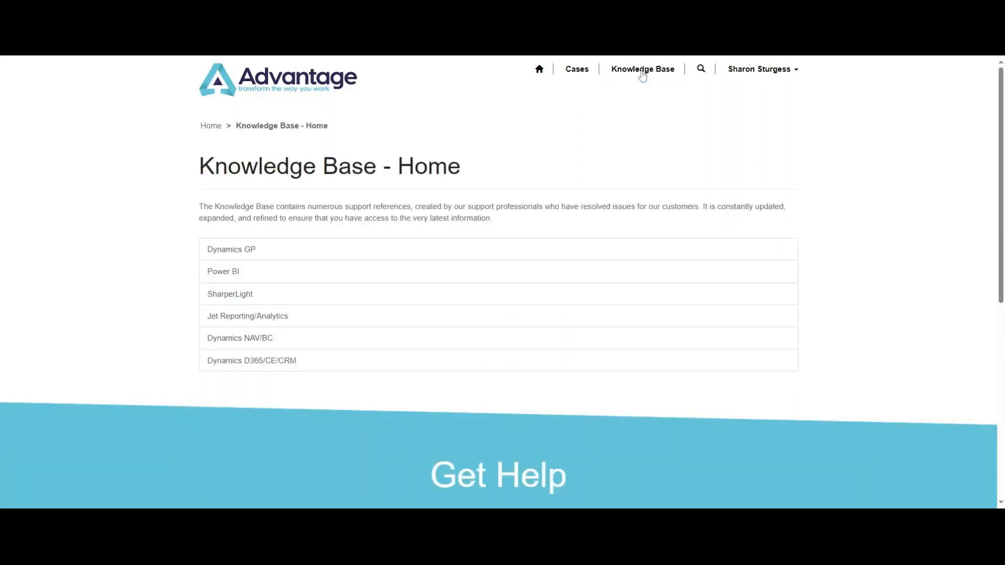
{"action": "left_click", "coordinate": [219, 257]}
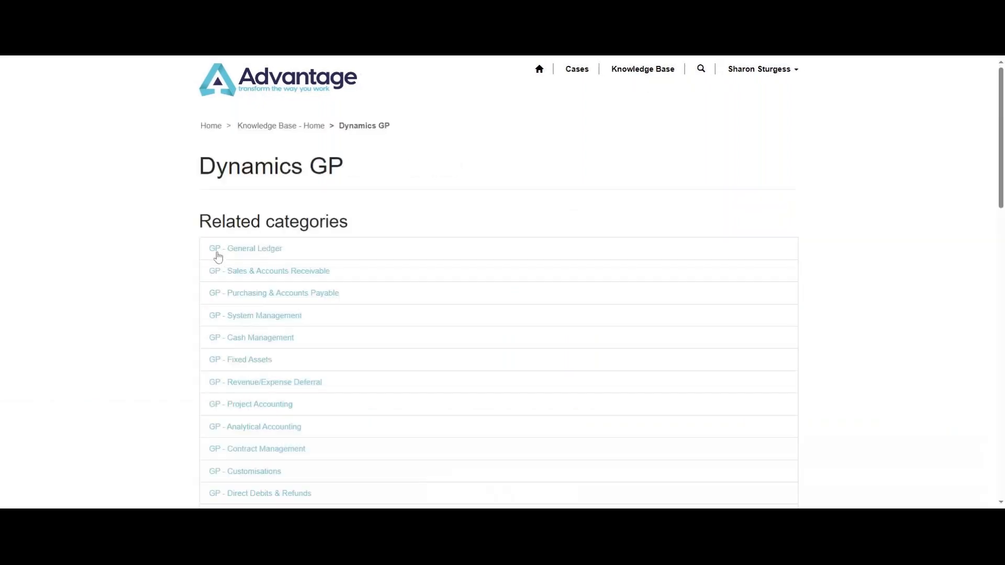
{"action": "left_click", "coordinate": [262, 255]}
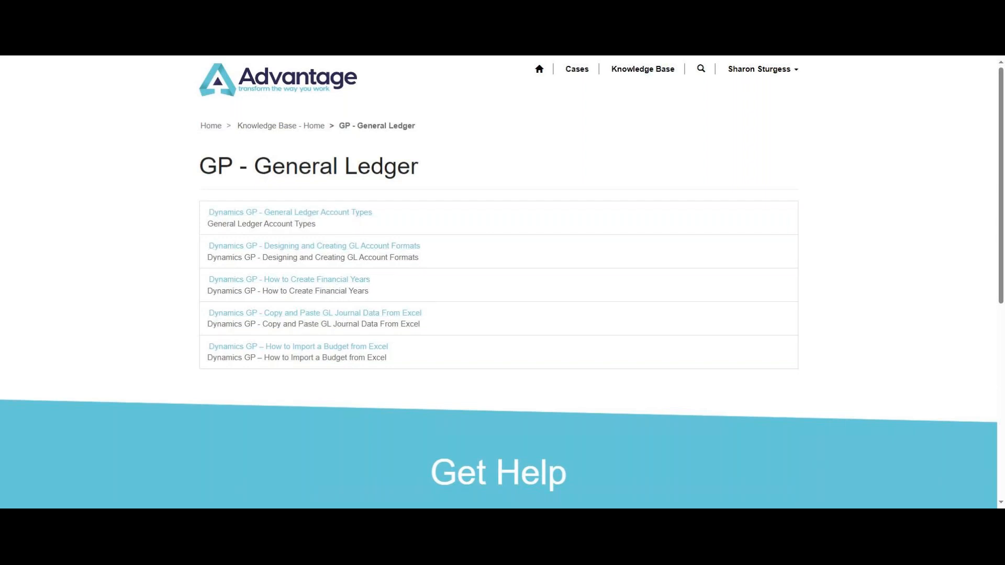
{"action": "left_click", "coordinate": [283, 282]}
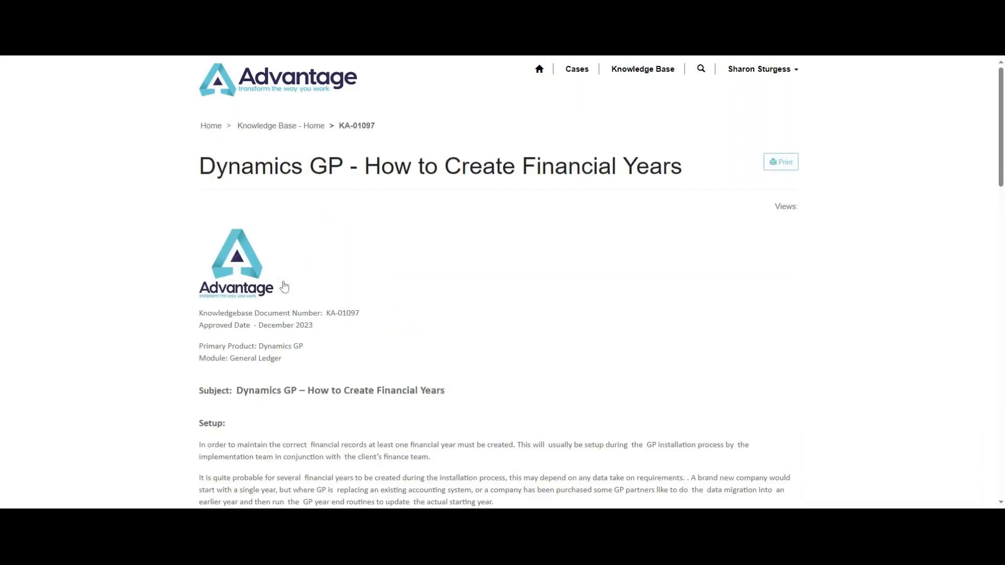
- Rate the How to Create Financial Years article five stars
{"action": "mouse_move", "coordinate": [1002, 90]}
{"action": "left_mouse_down"}
{"action": "mouse_move", "coordinate": [1002, 334]}
{"action": "mouse_move", "coordinate": [1002, 91]}
{"action": "left_mouse_up"}
{"action": "left_click", "coordinate": [224, 206]}
{"action": "left_click", "coordinate": [238, 206]}
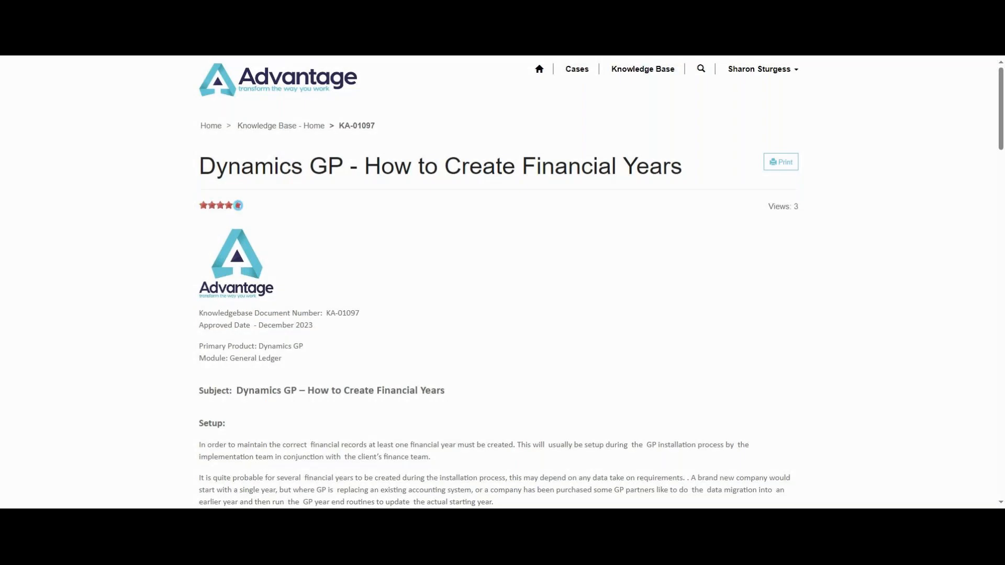